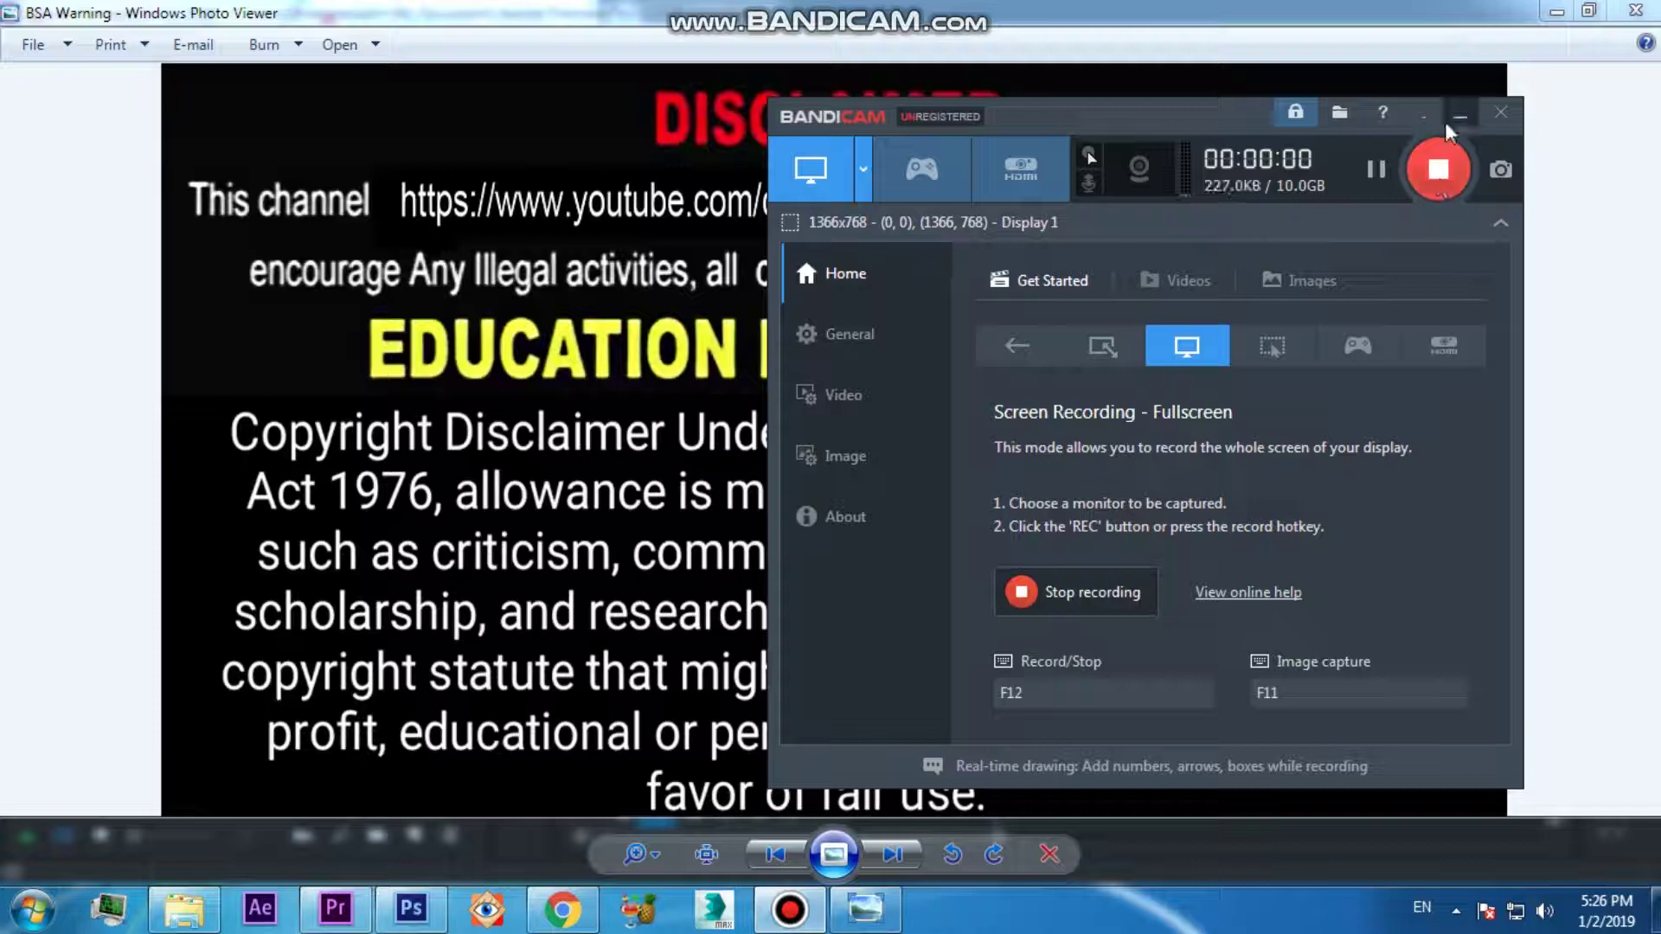
- Minimize the screen recorder and bring Premiere Pro, with HBN.mov and the empty TEST sequence, forward
left_click(1460, 114)
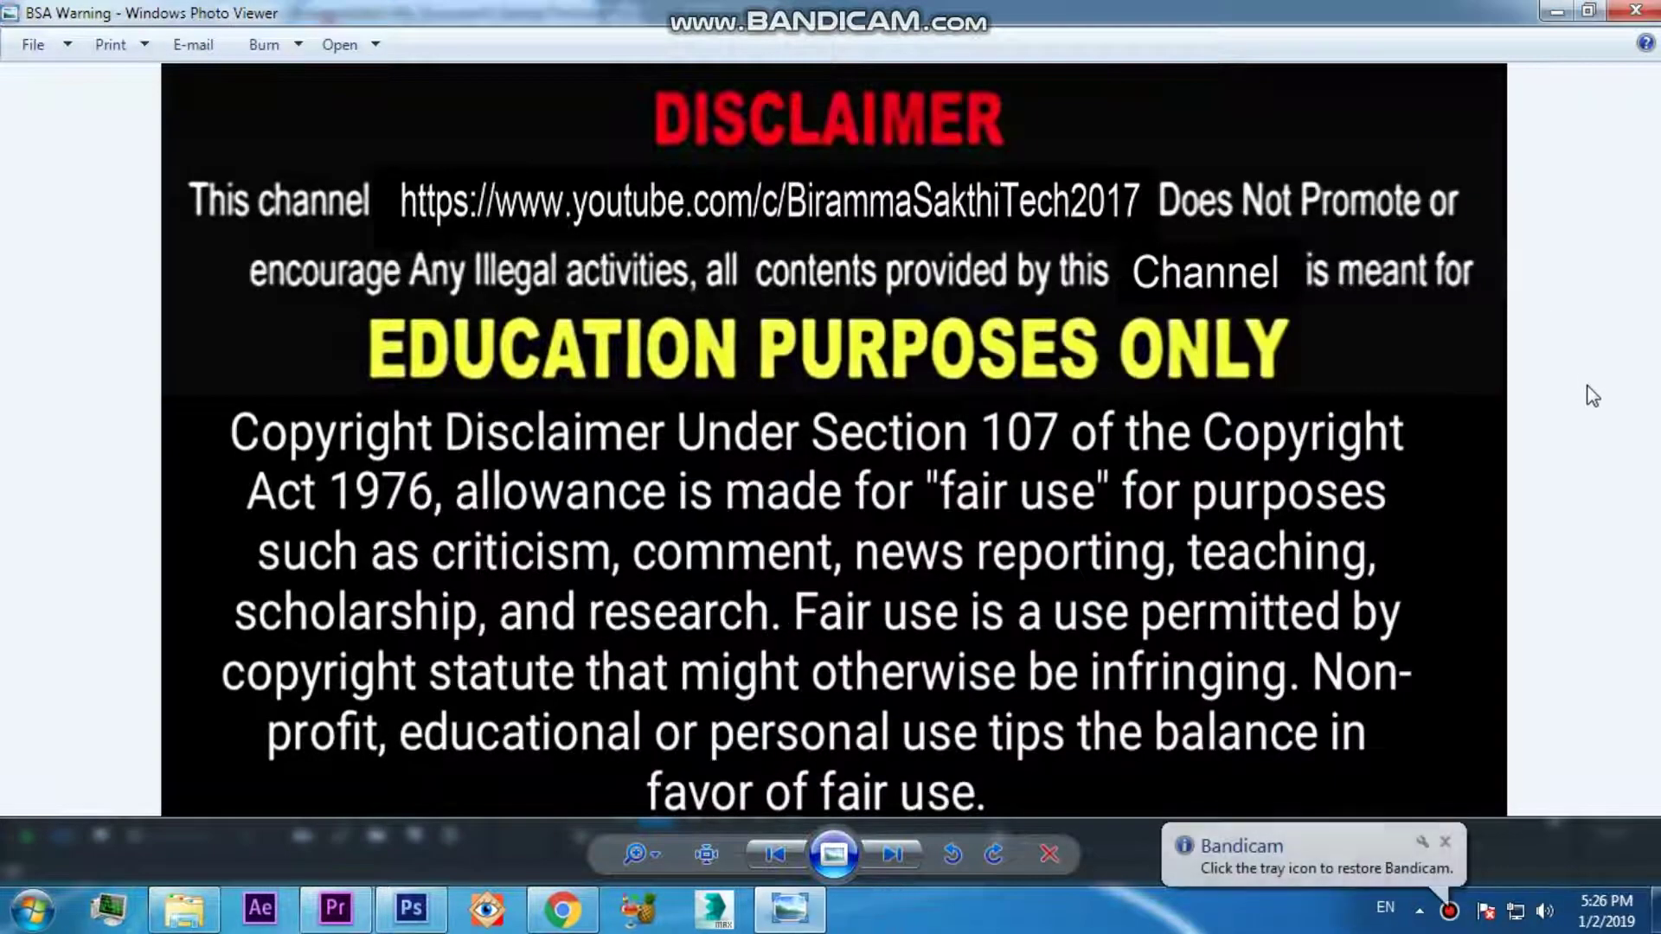
left_click(562, 908)
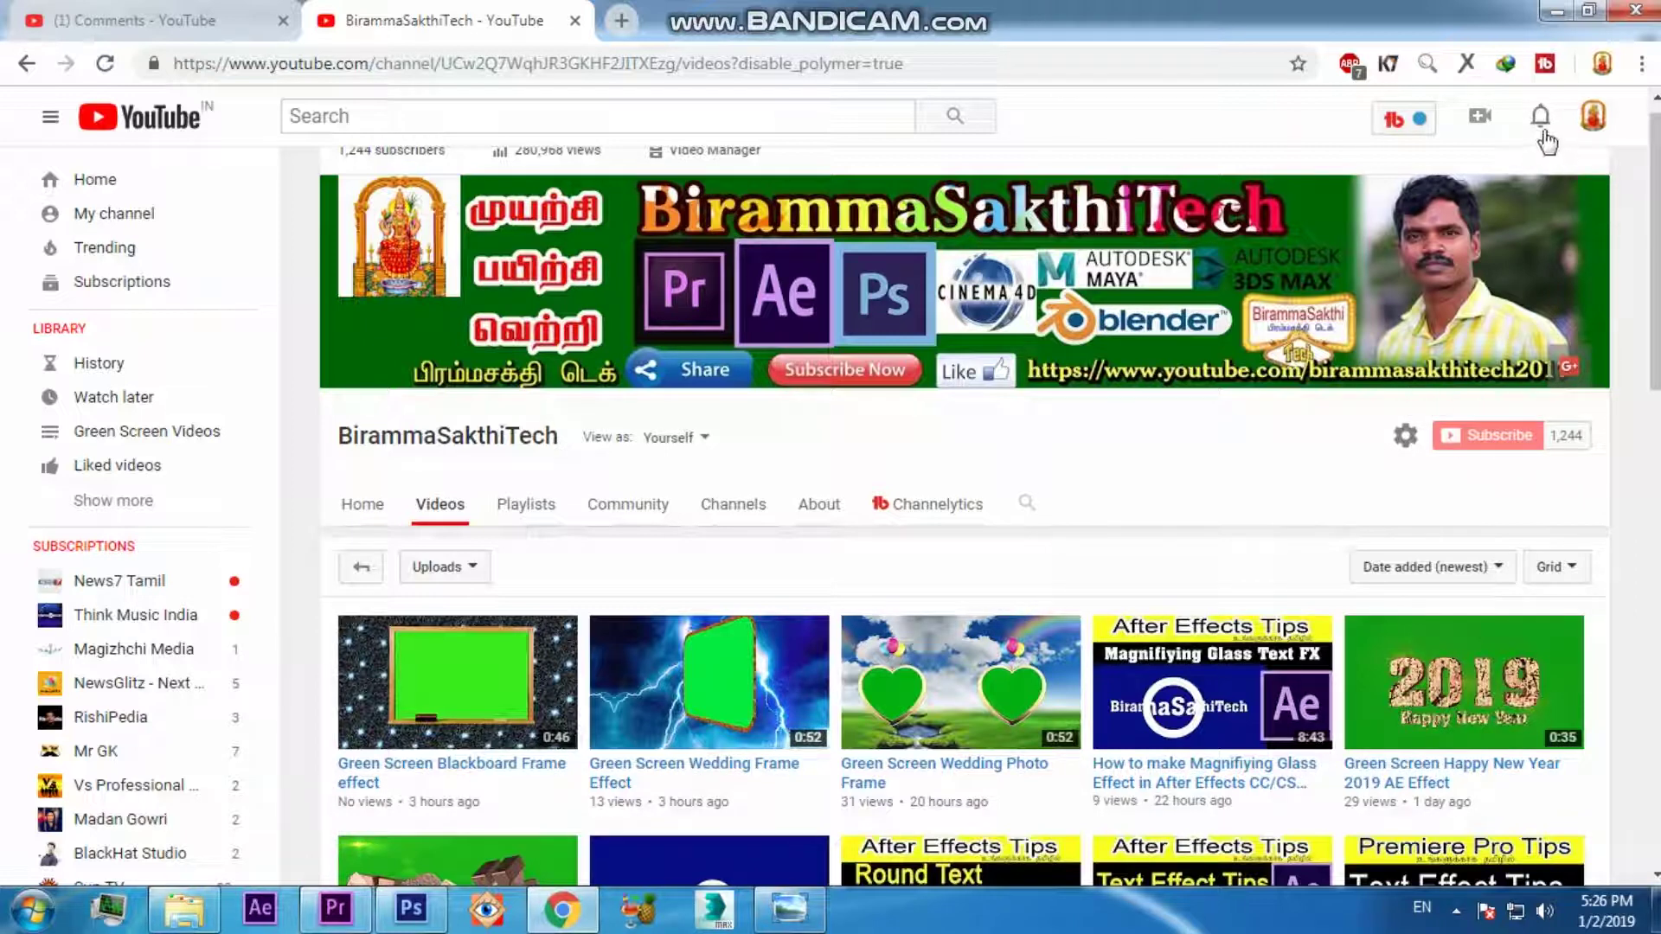
left_click(336, 908)
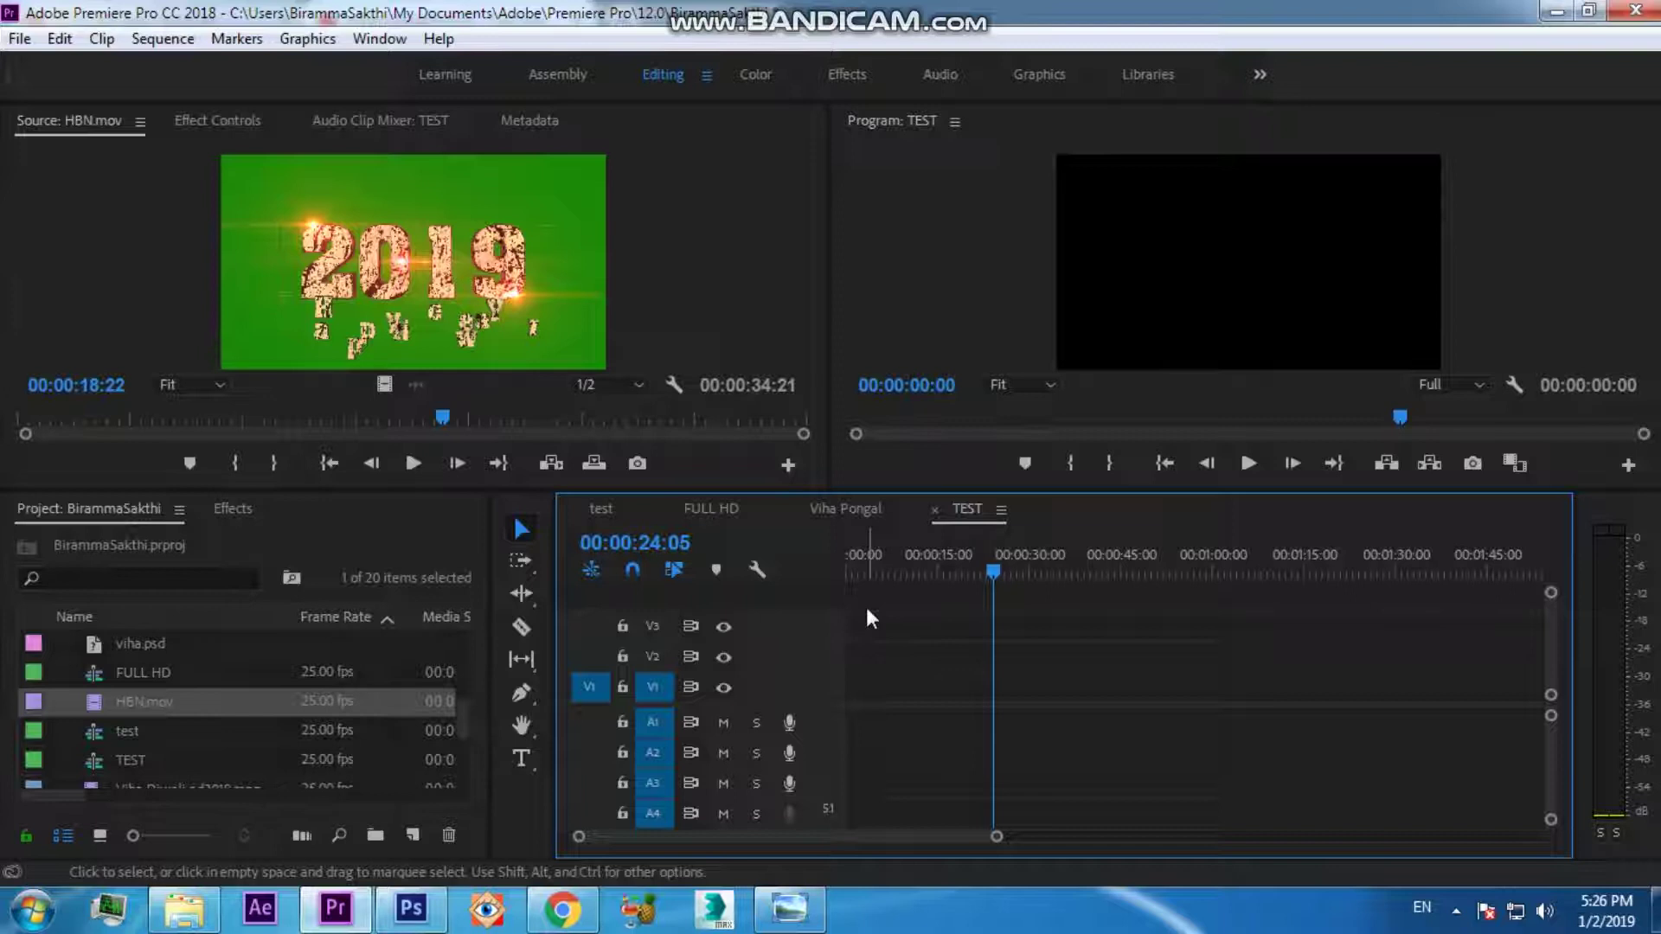
key("ctrl+n")
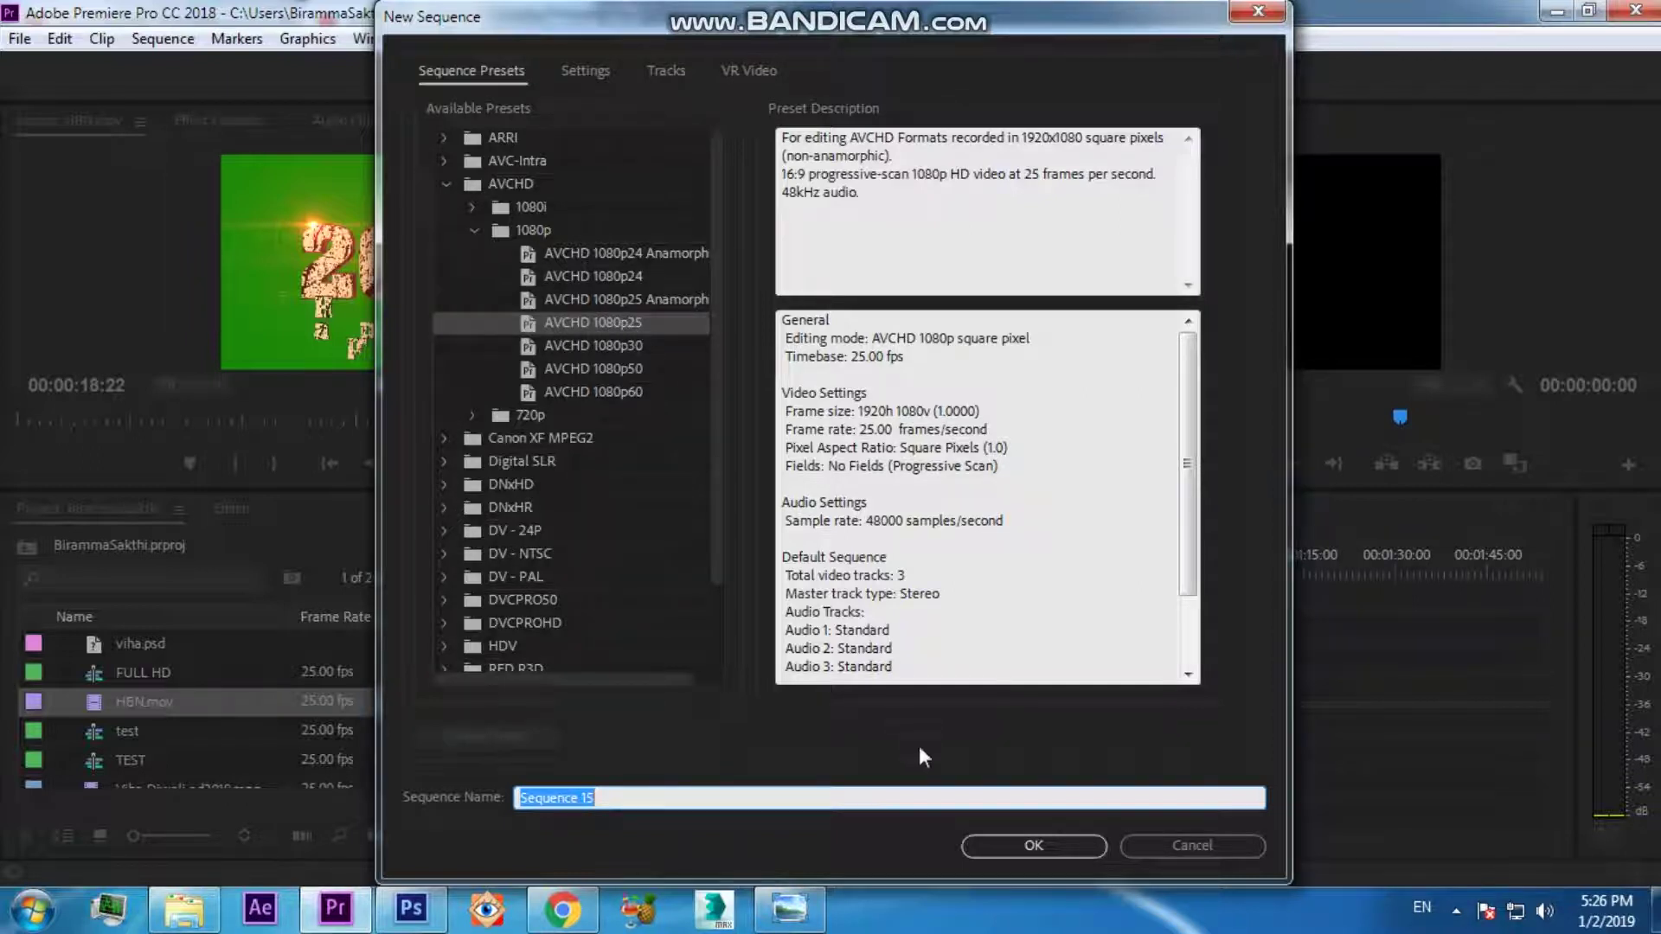
left_click(1207, 845)
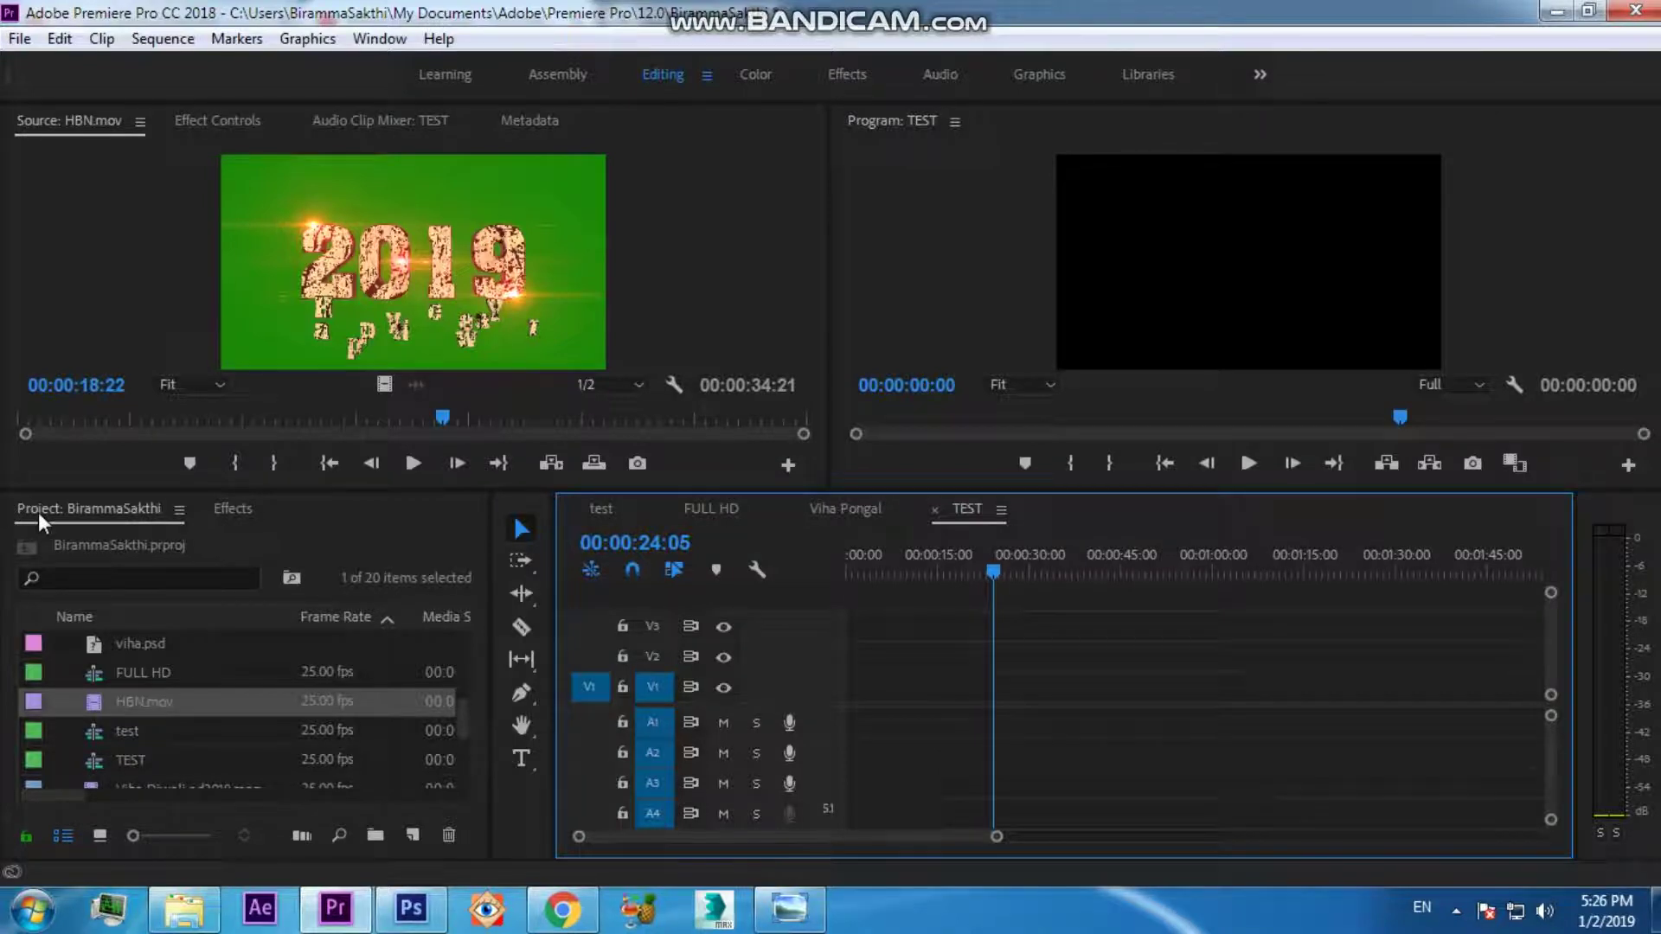
left_click(184, 908)
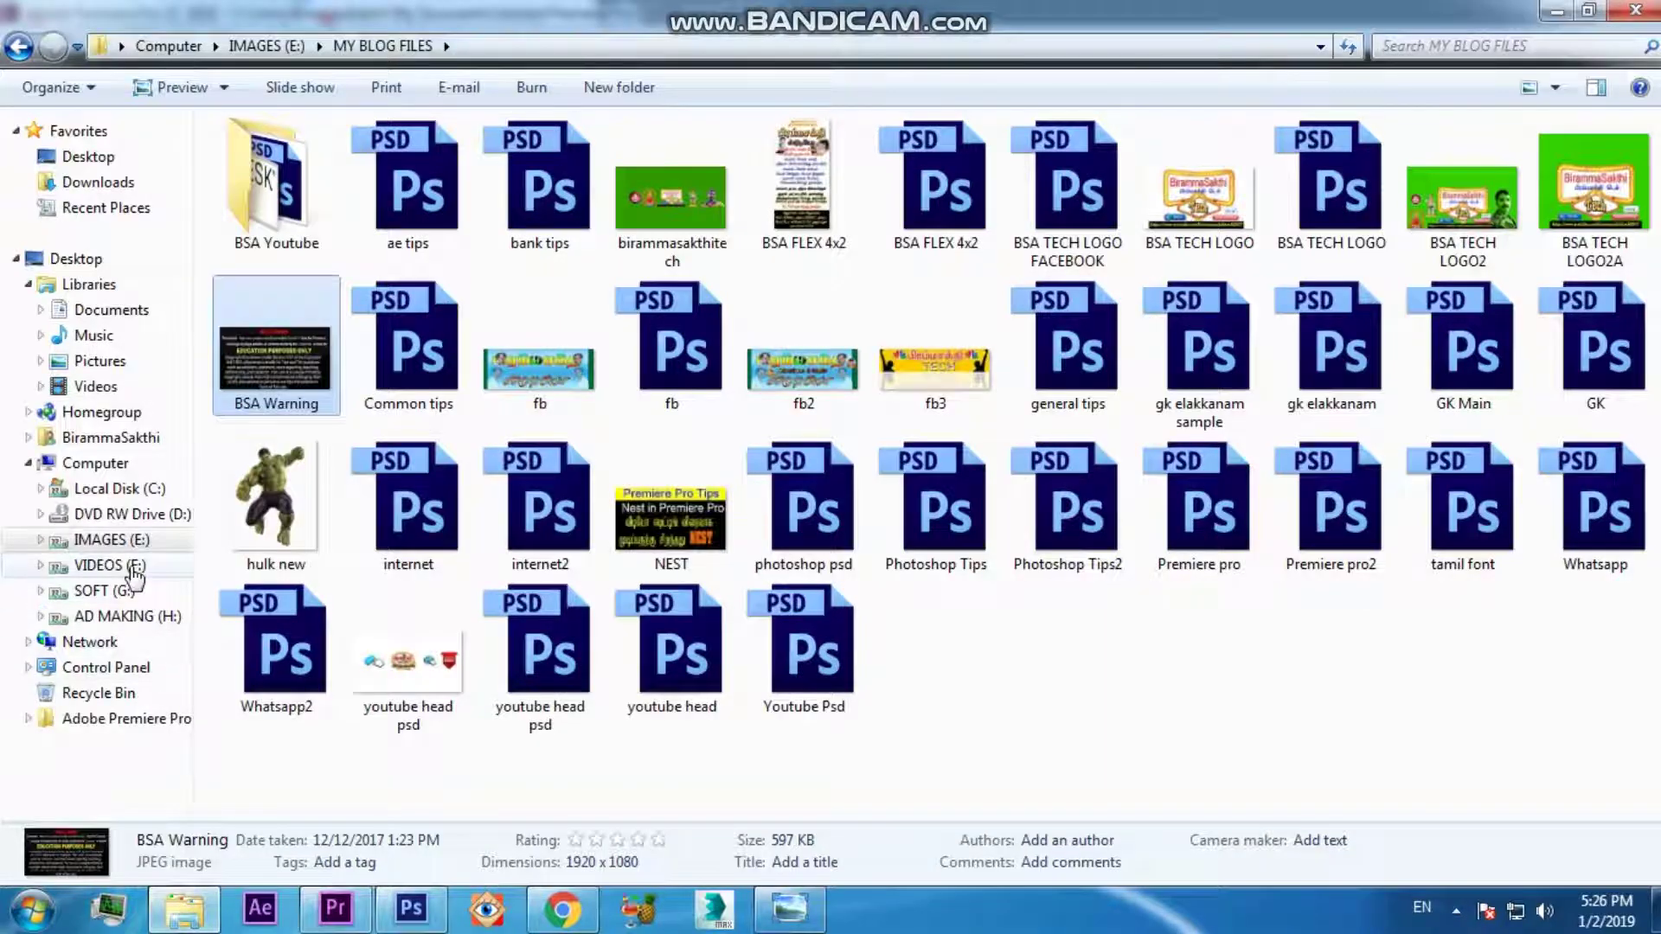
left_click(131, 567)
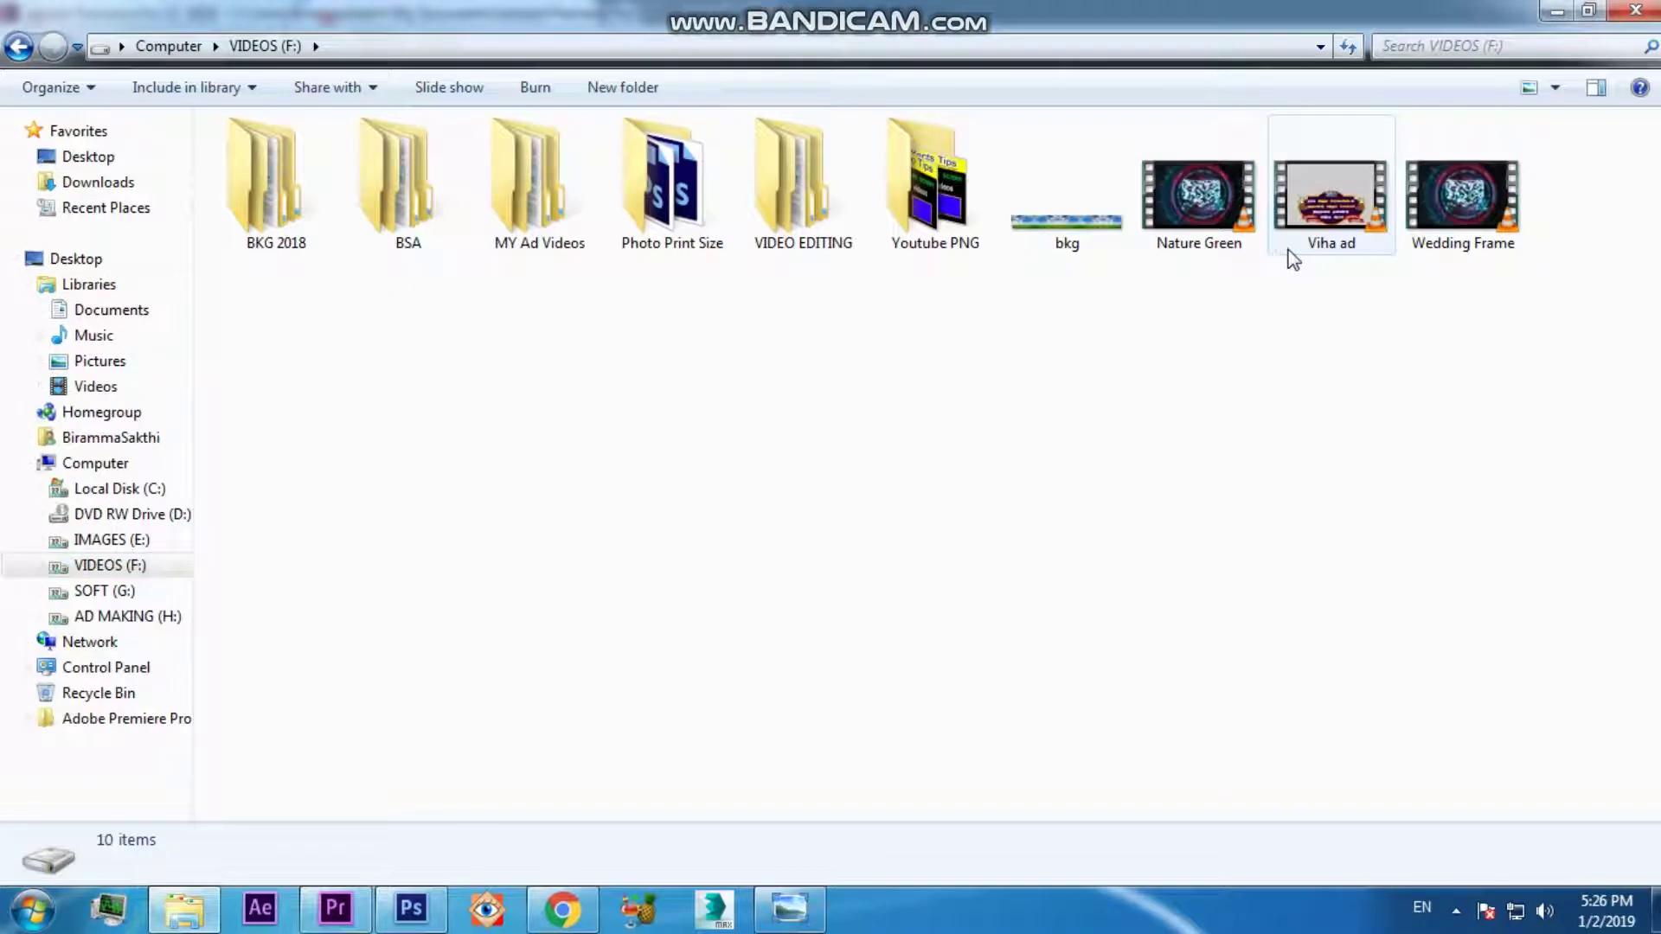
left_click(1240, 240)
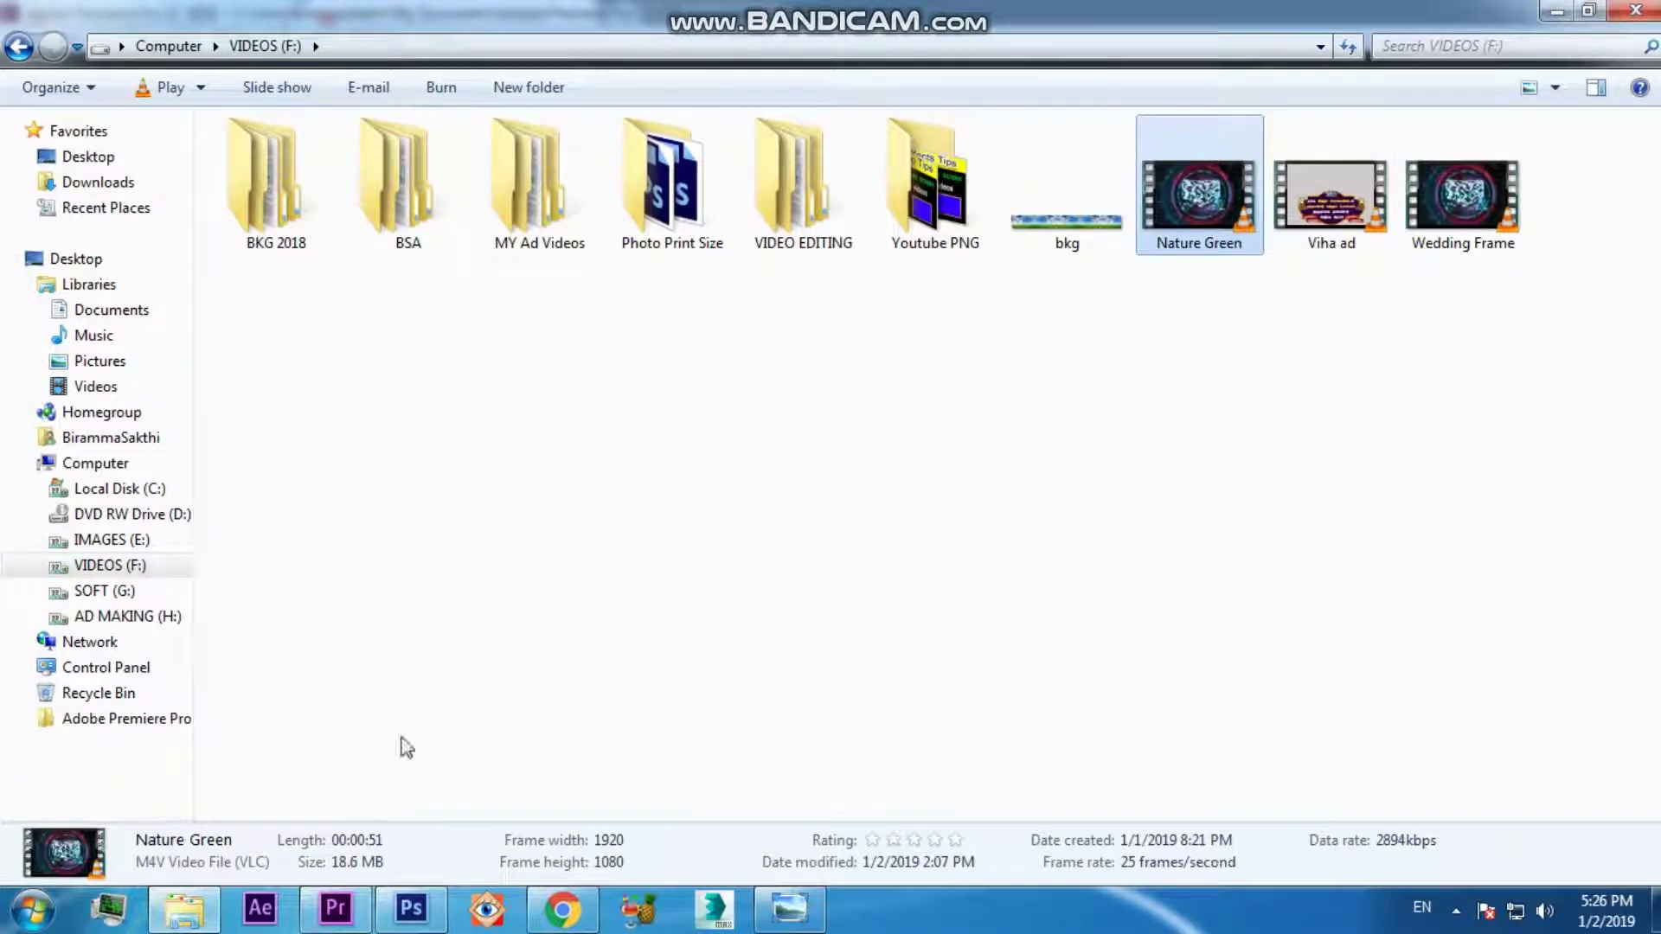
left_click(335, 908)
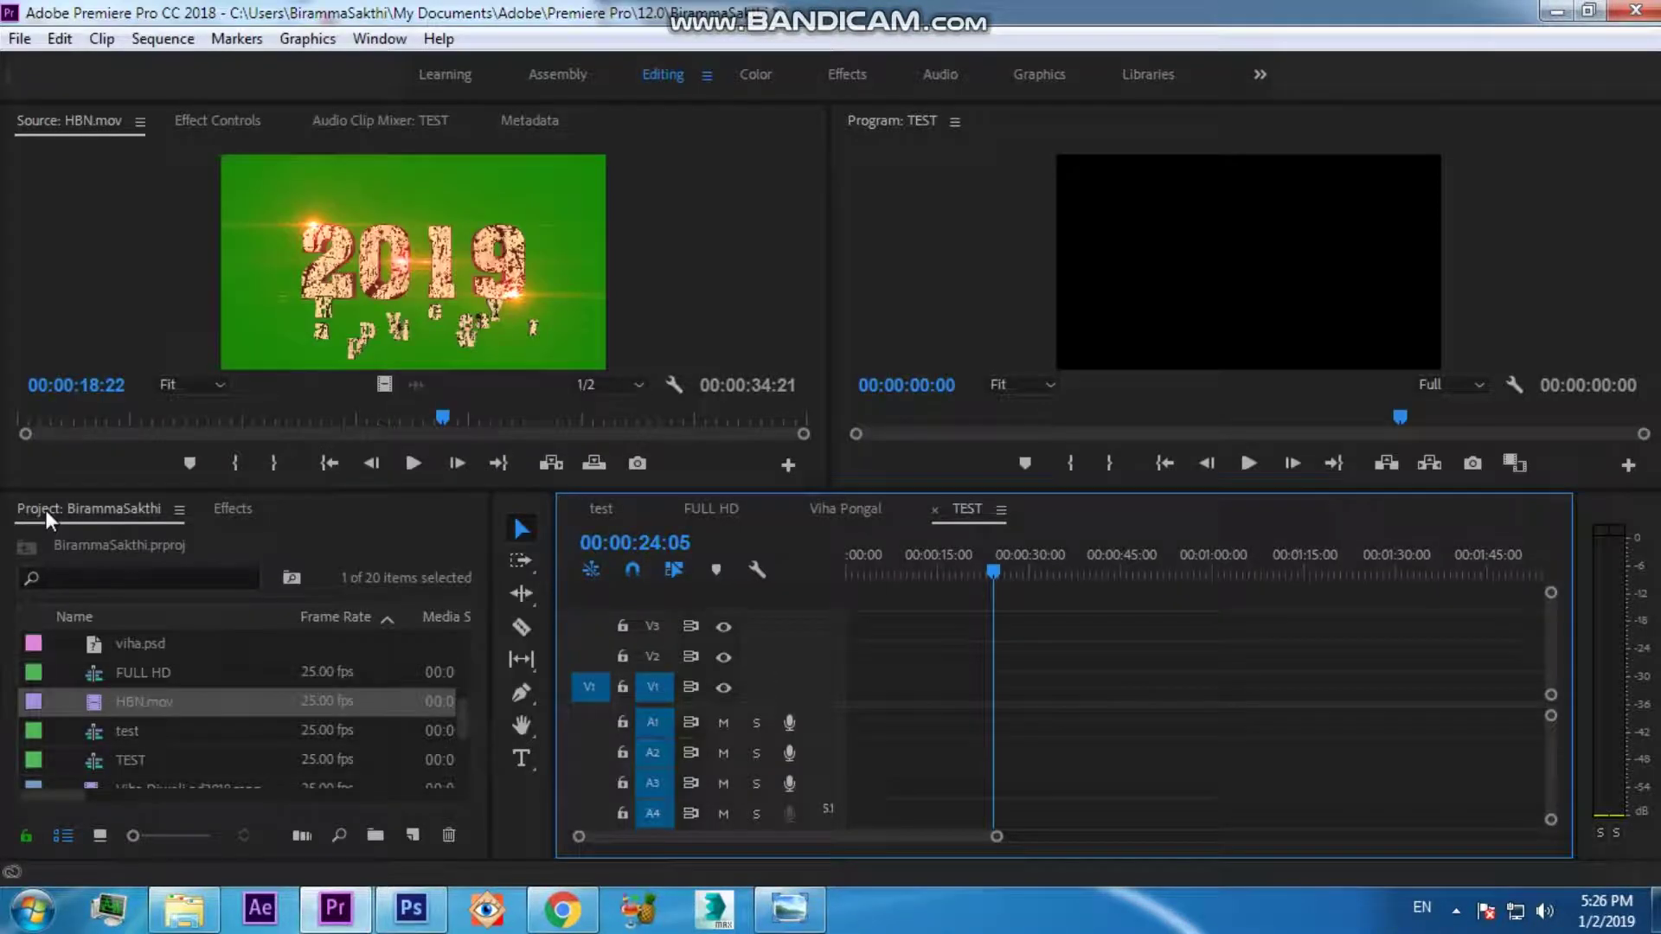
left_click(394, 37)
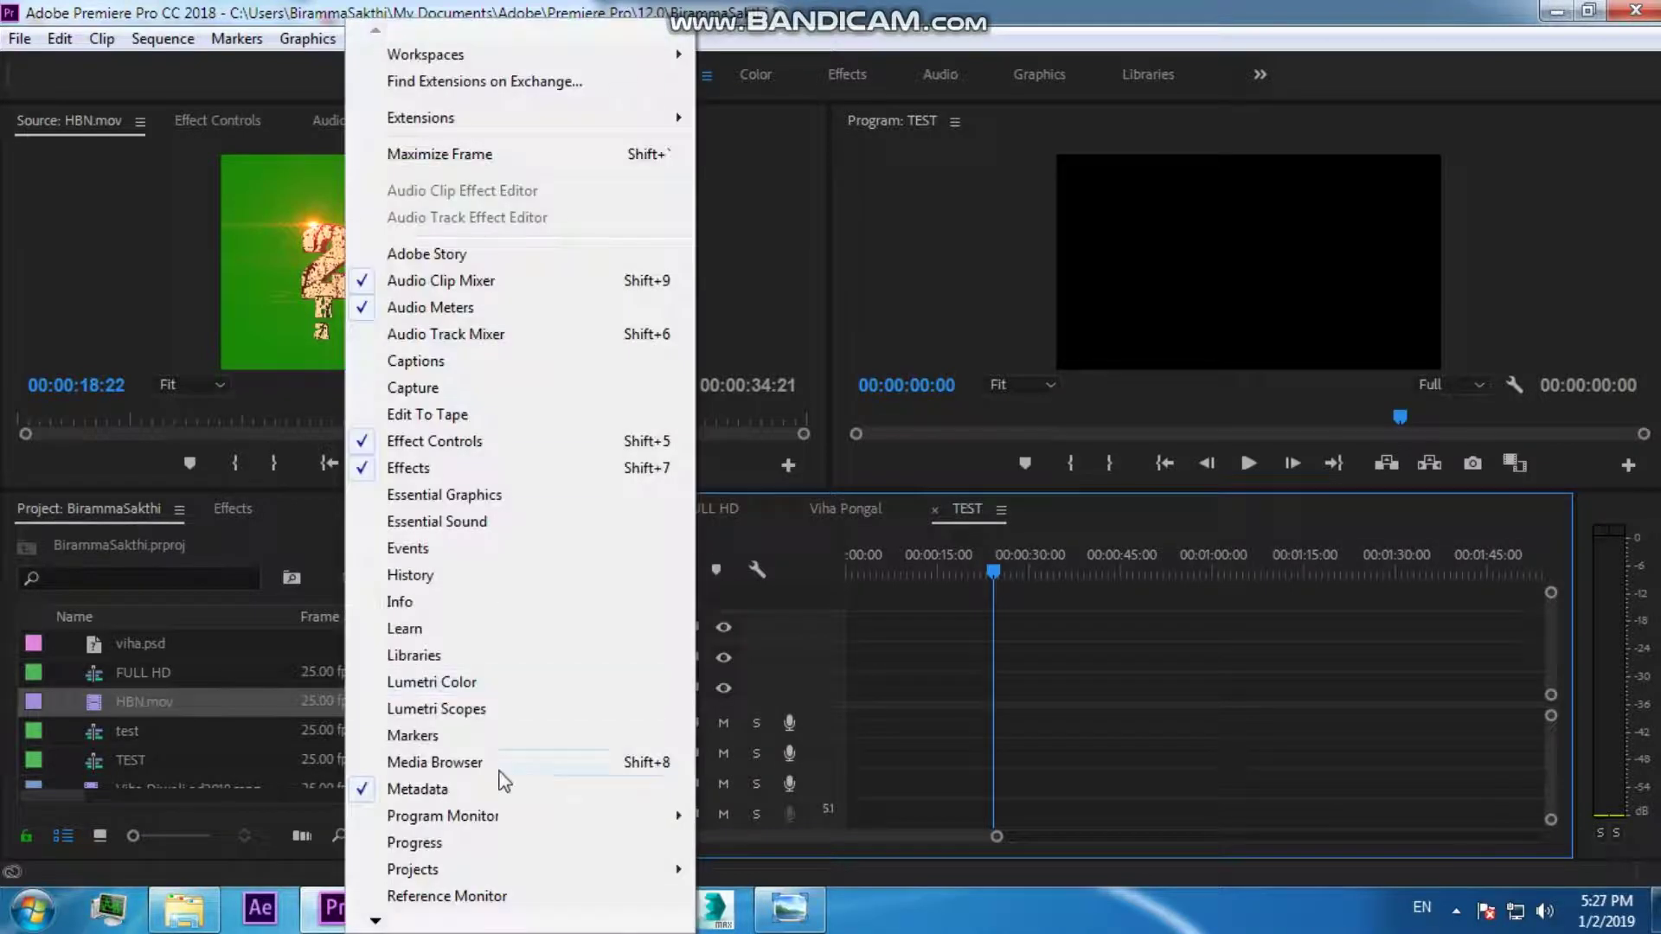
mouse_move(433, 883)
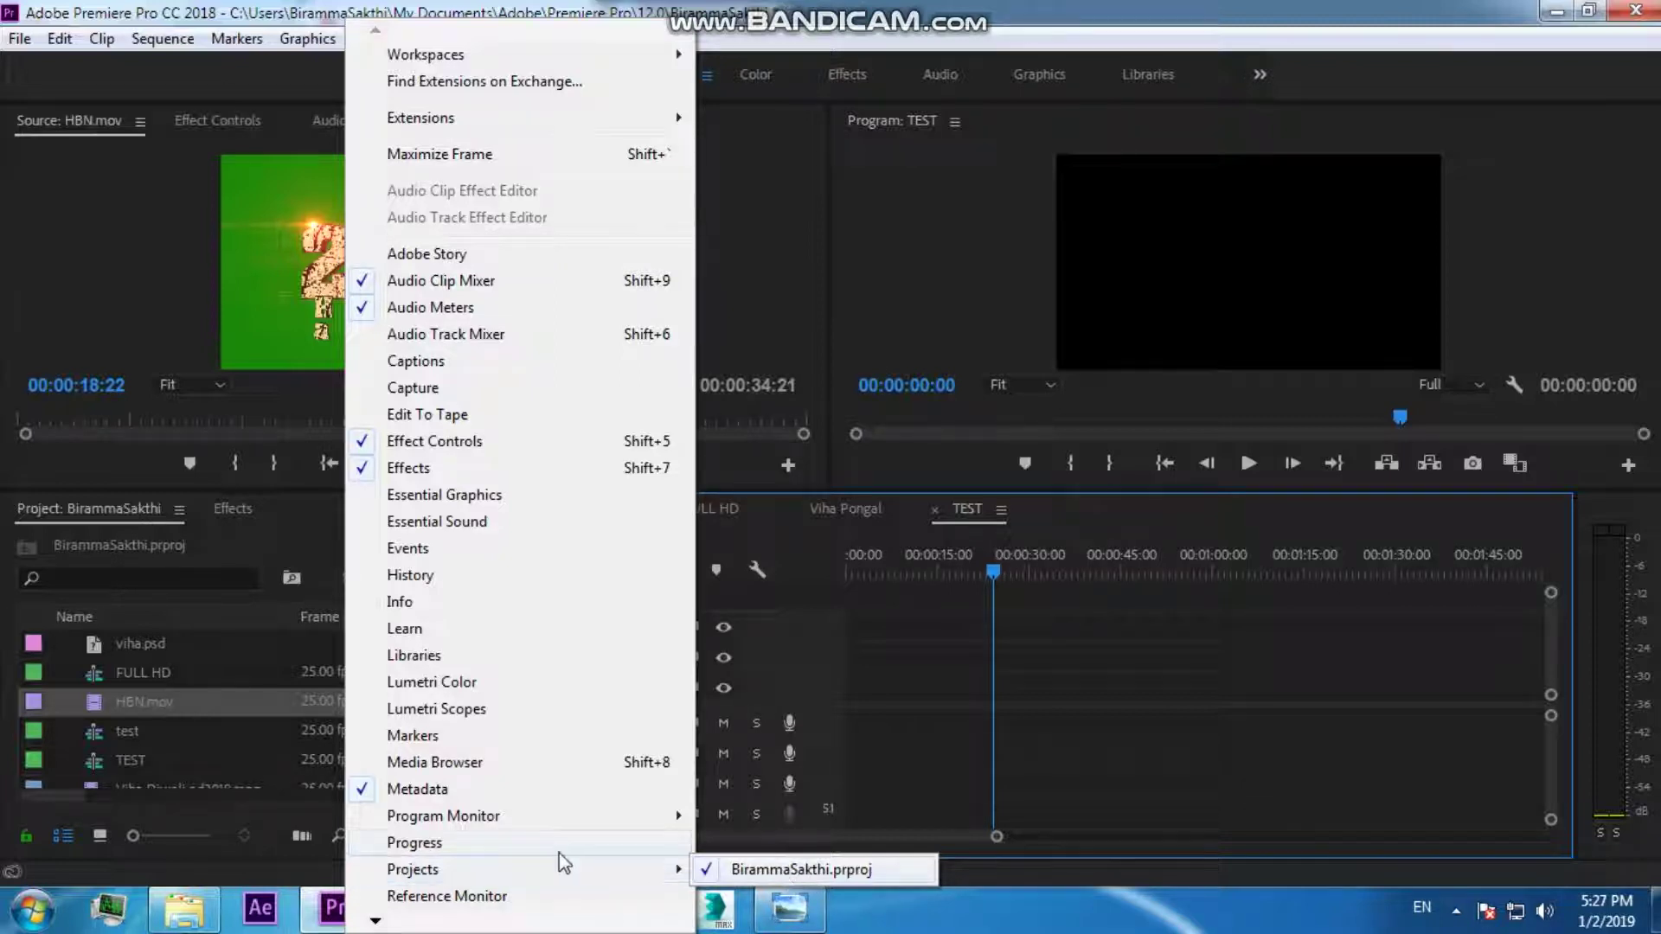
left_click(931, 678)
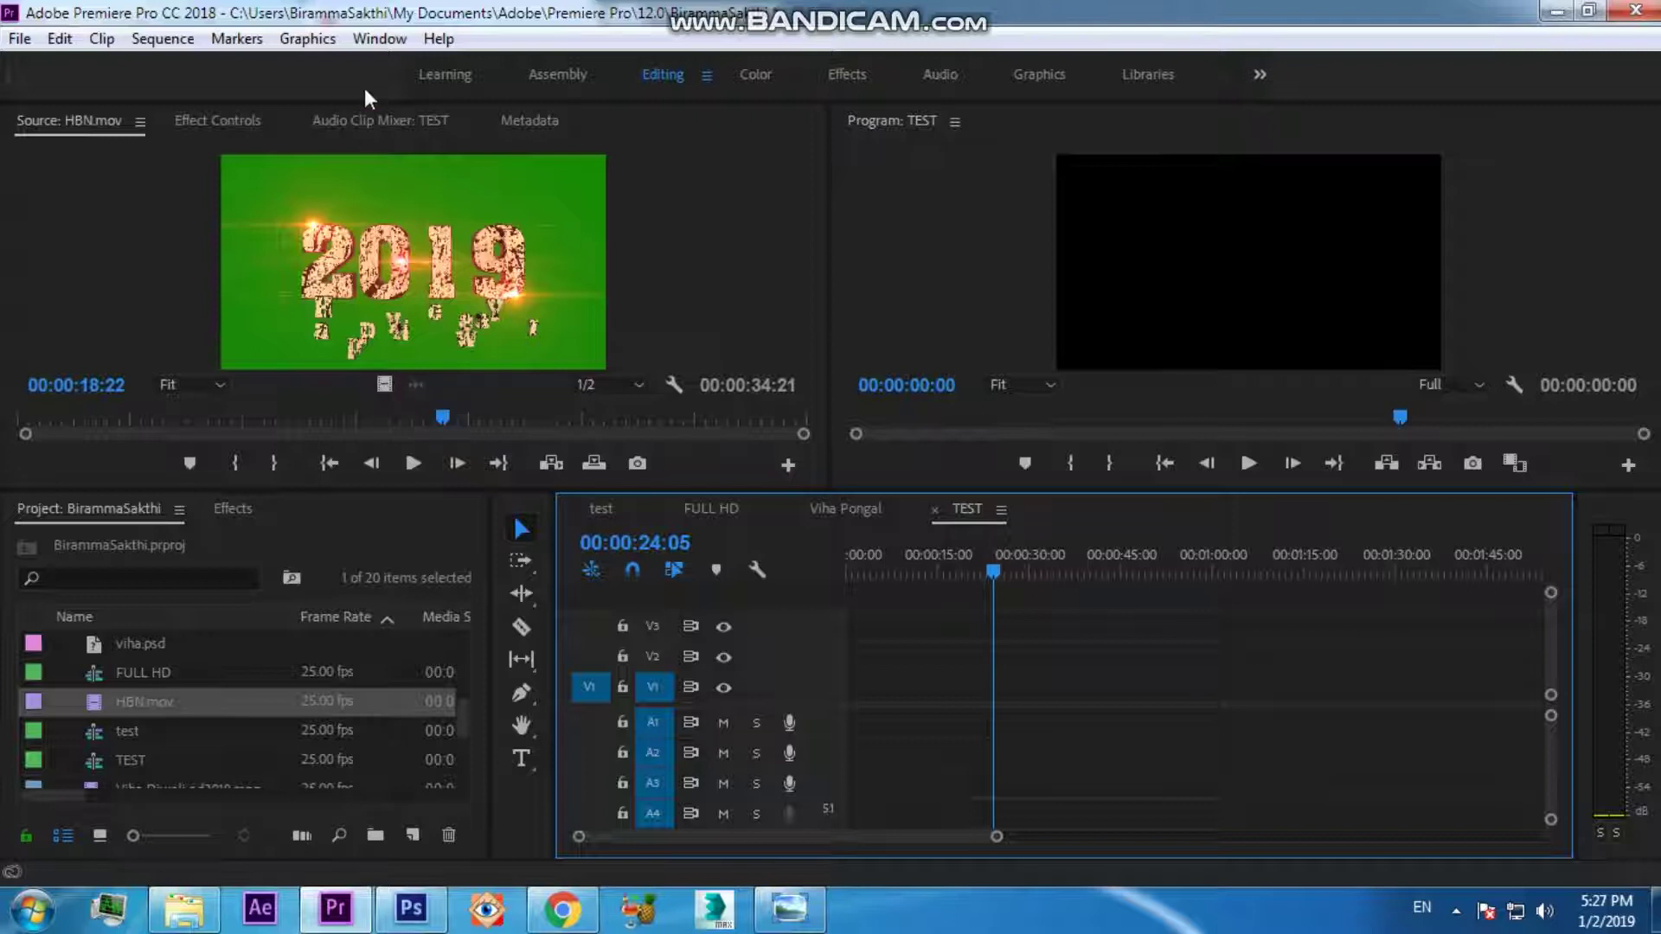
left_click(379, 39)
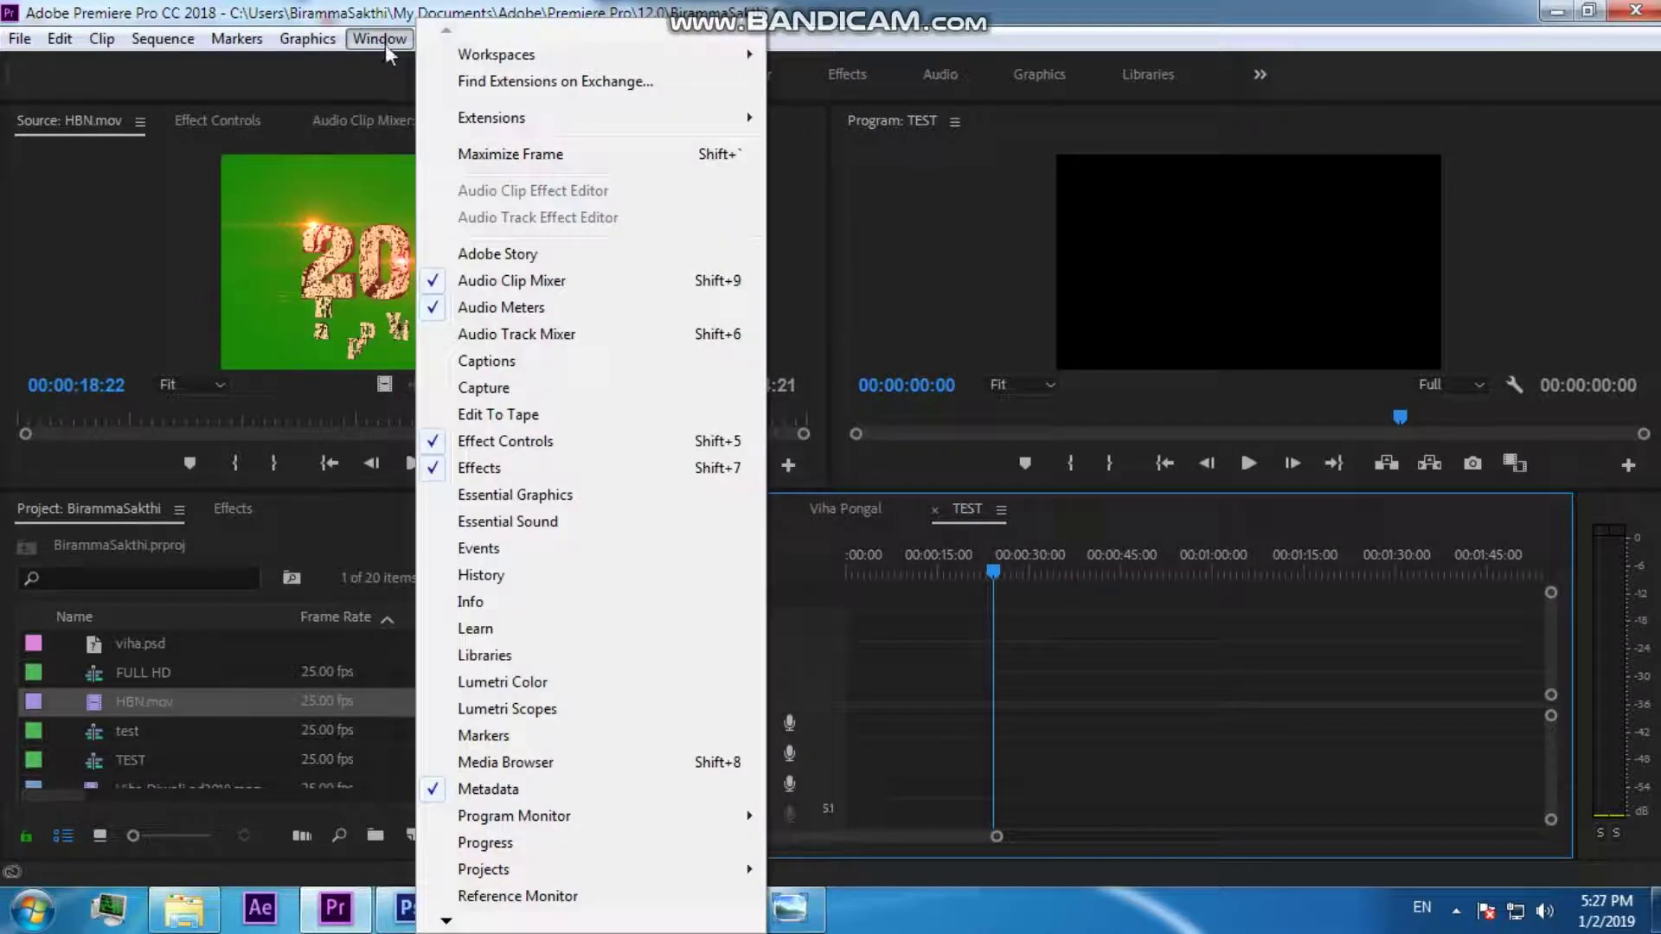
mouse_move(444, 911)
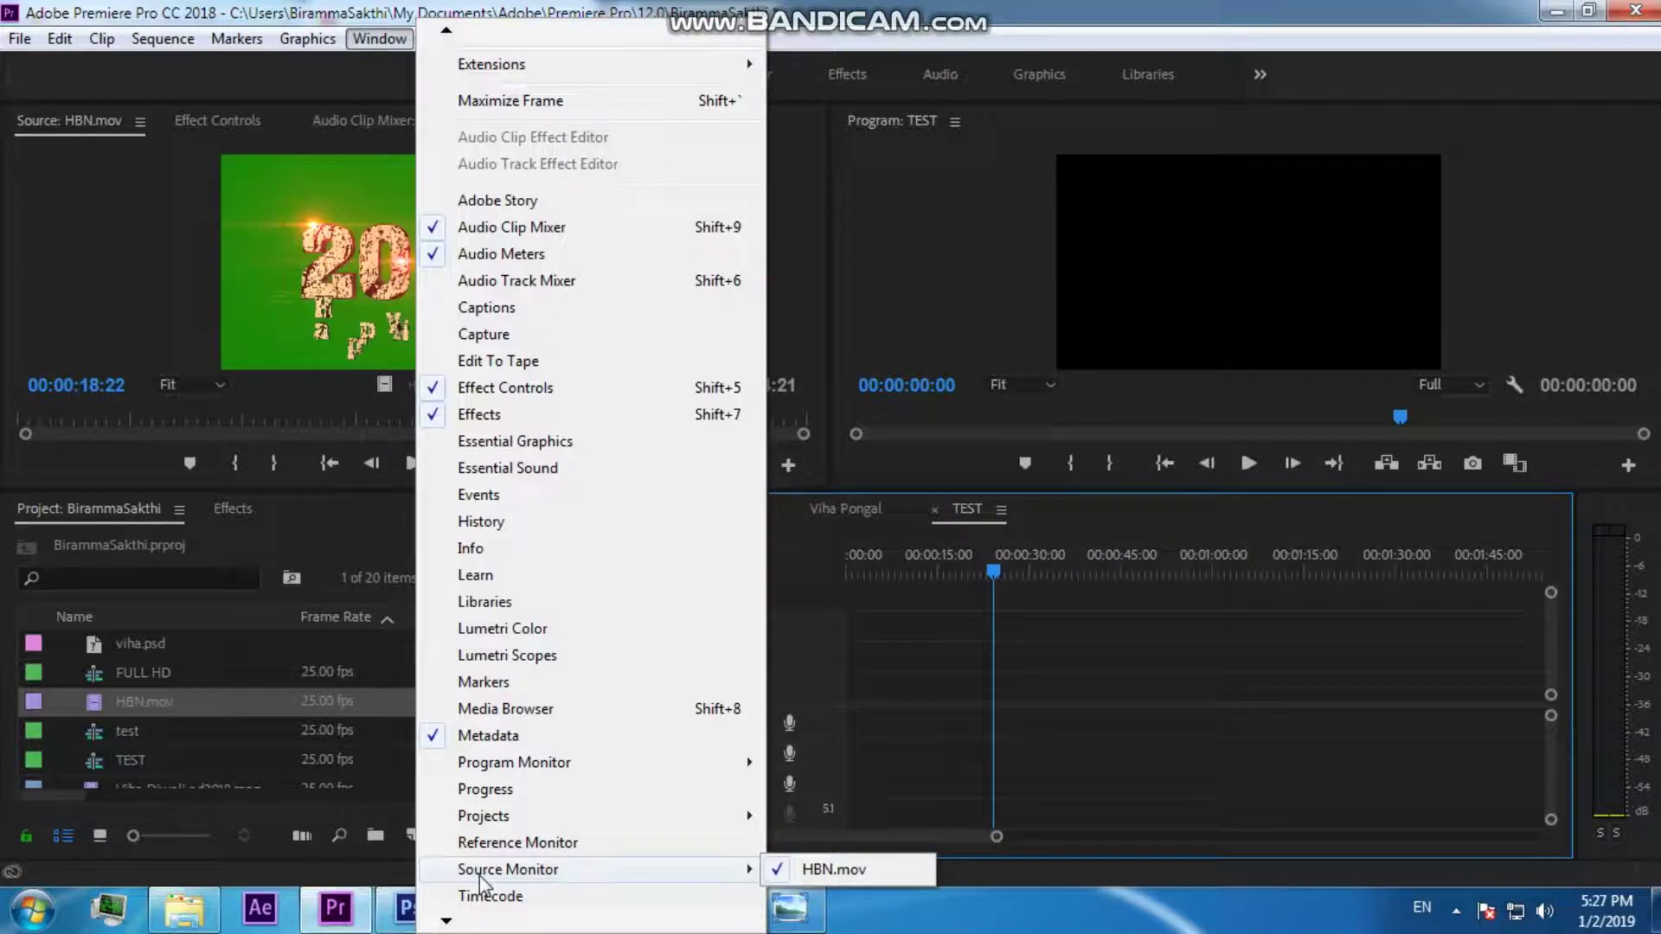
key("Escape")
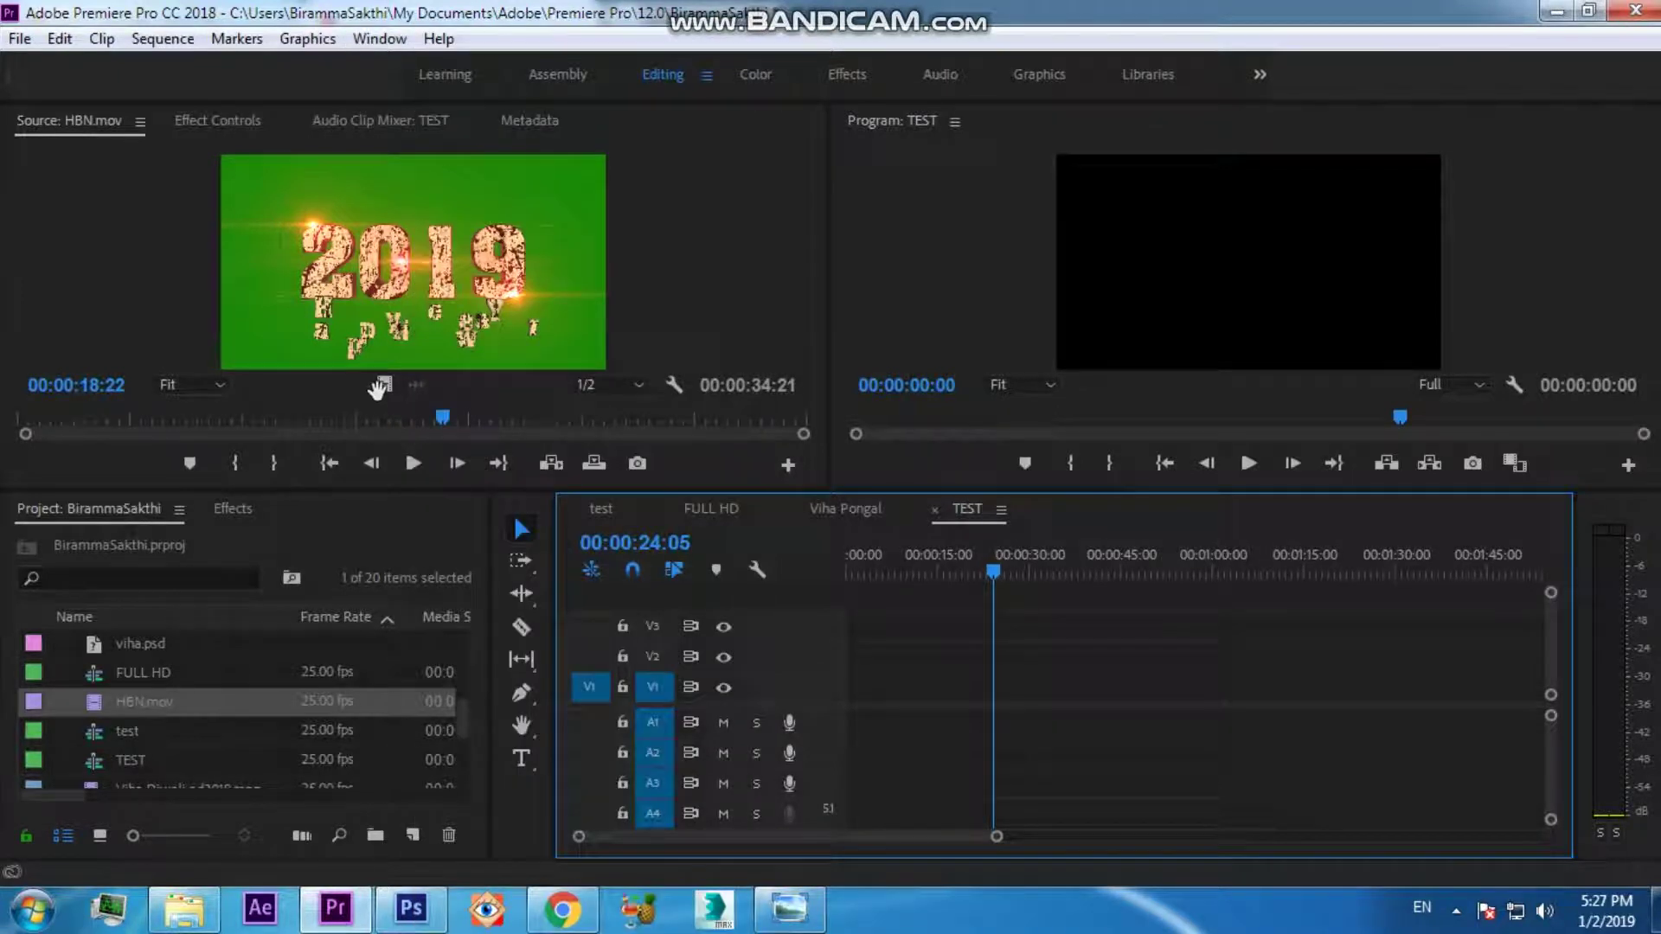
- Mark the 2019 clip from 11:18 to the end of its text and drag it onto the timeline
left_click(151, 417)
mouse_move(148, 414)
left_mouse_down()
mouse_move(374, 413)
mouse_move(288, 419)
left_mouse_up()
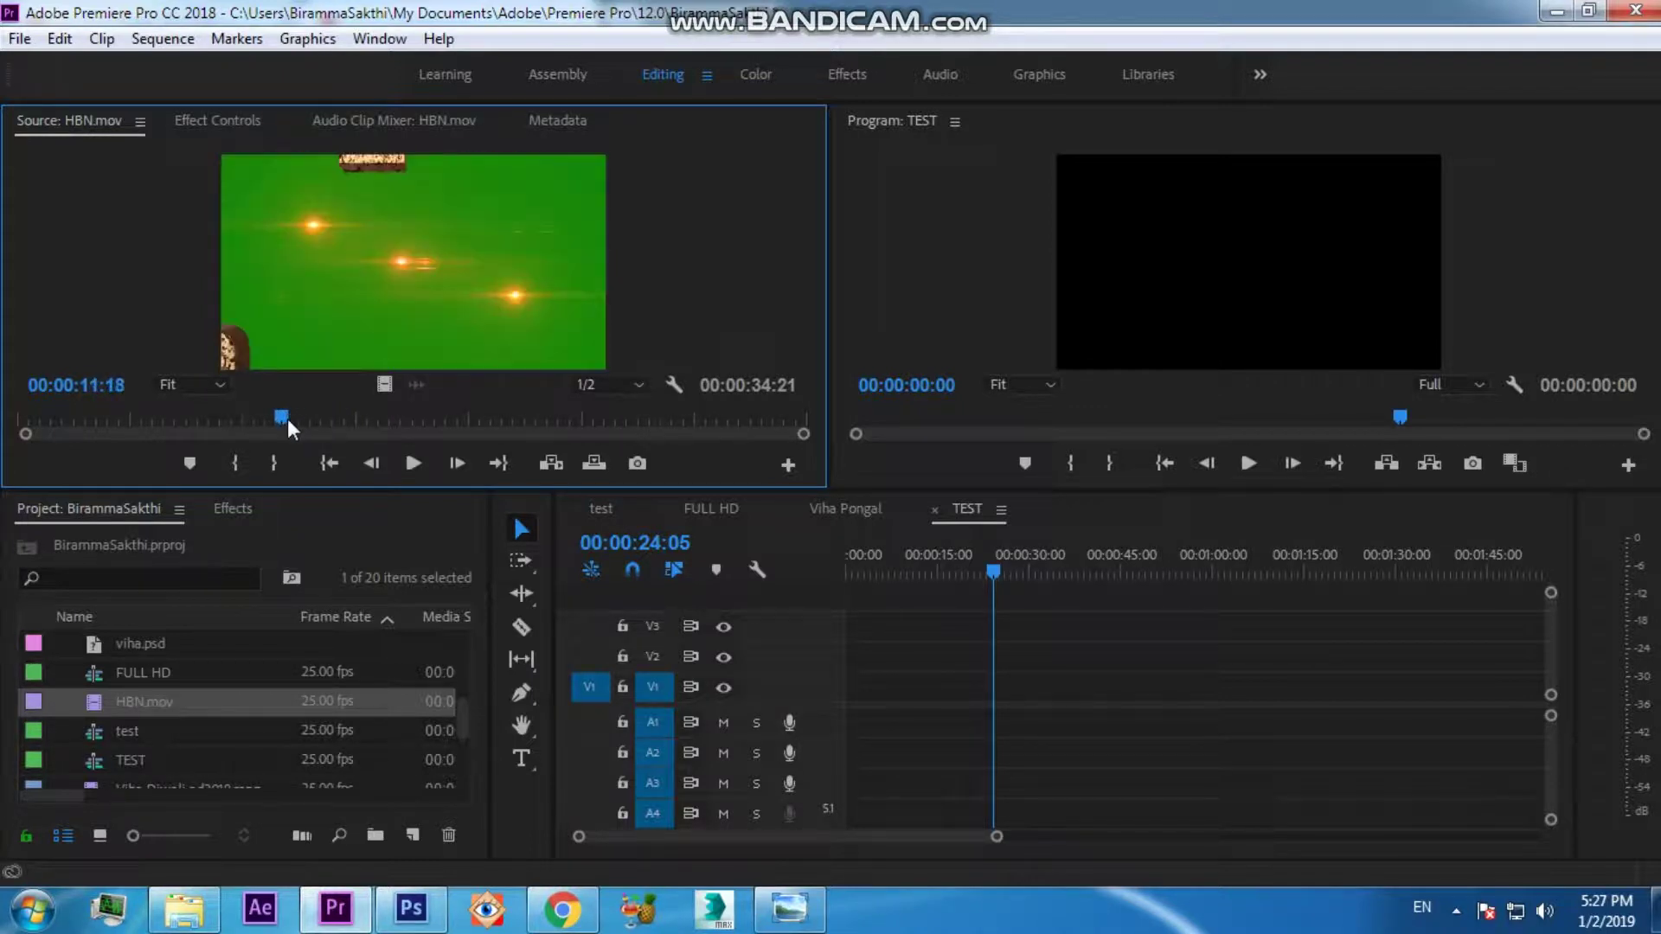
left_click(232, 470)
left_click_drag(282, 417, 589, 436)
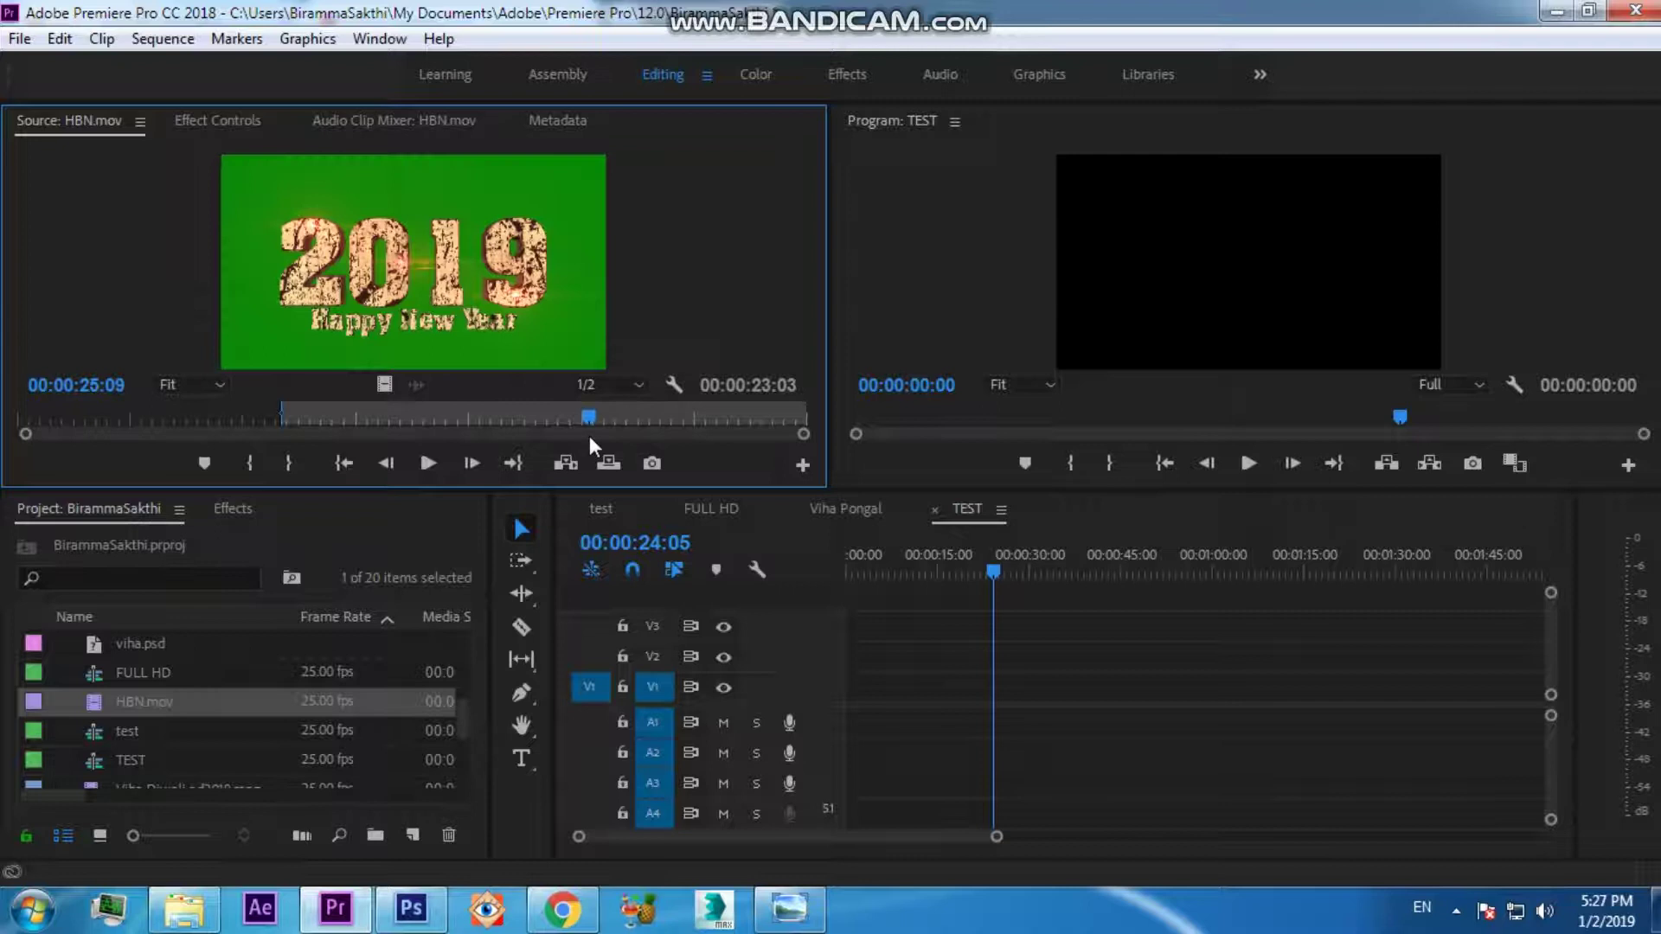
left_click(286, 466)
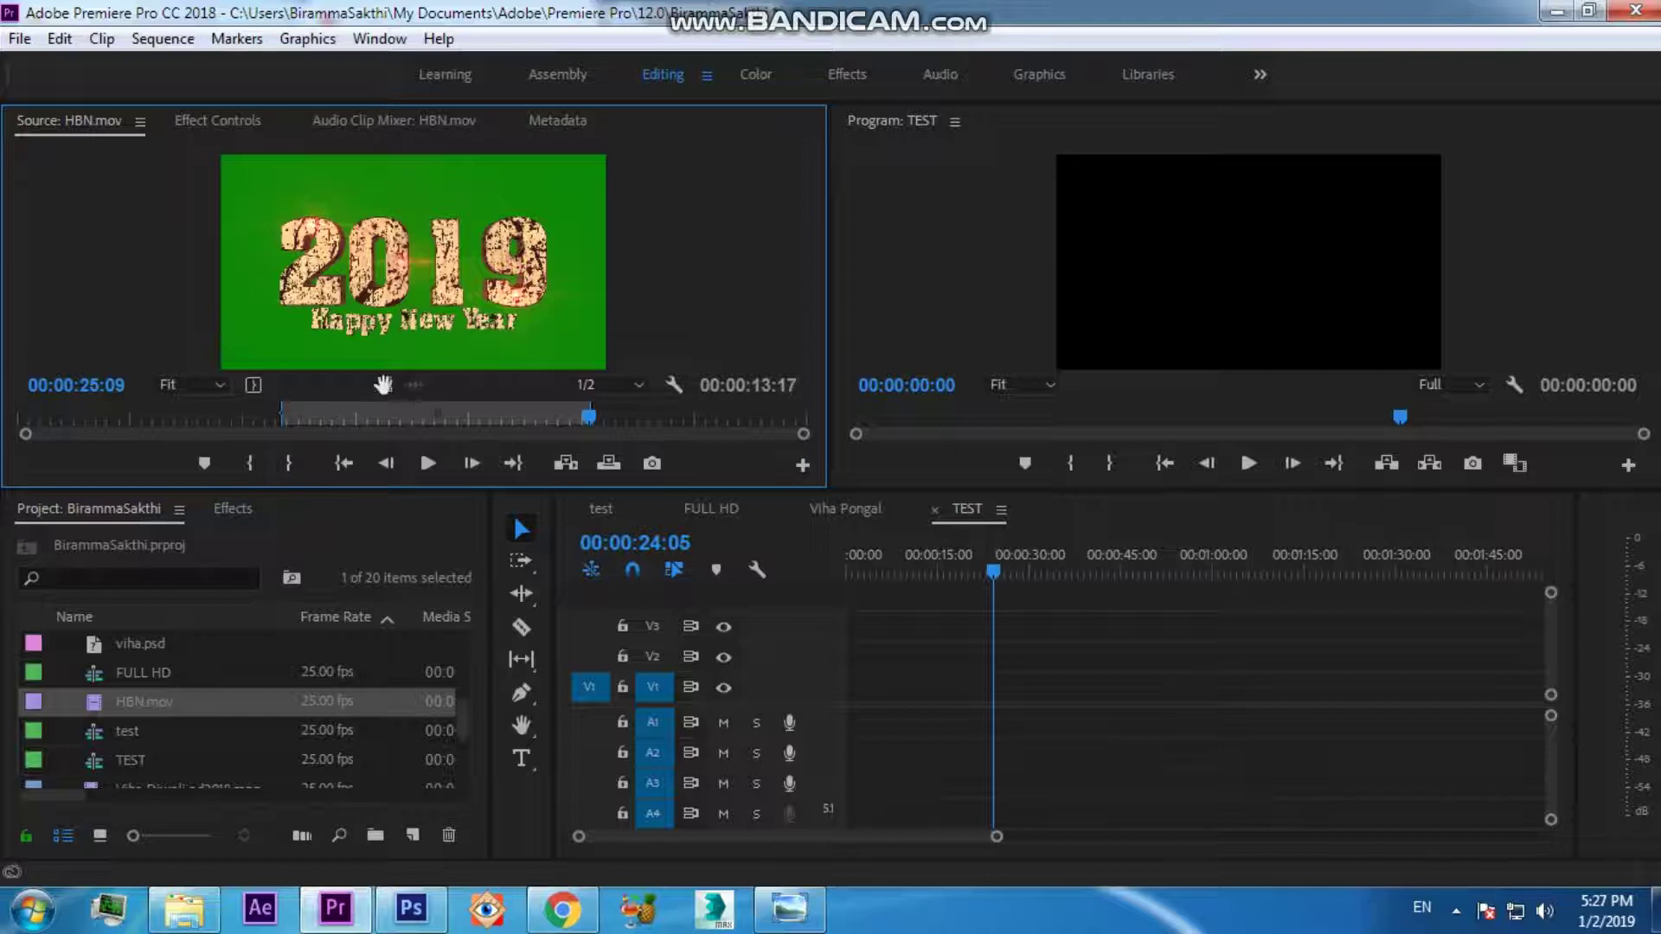
left_click_drag(445, 442, 868, 587)
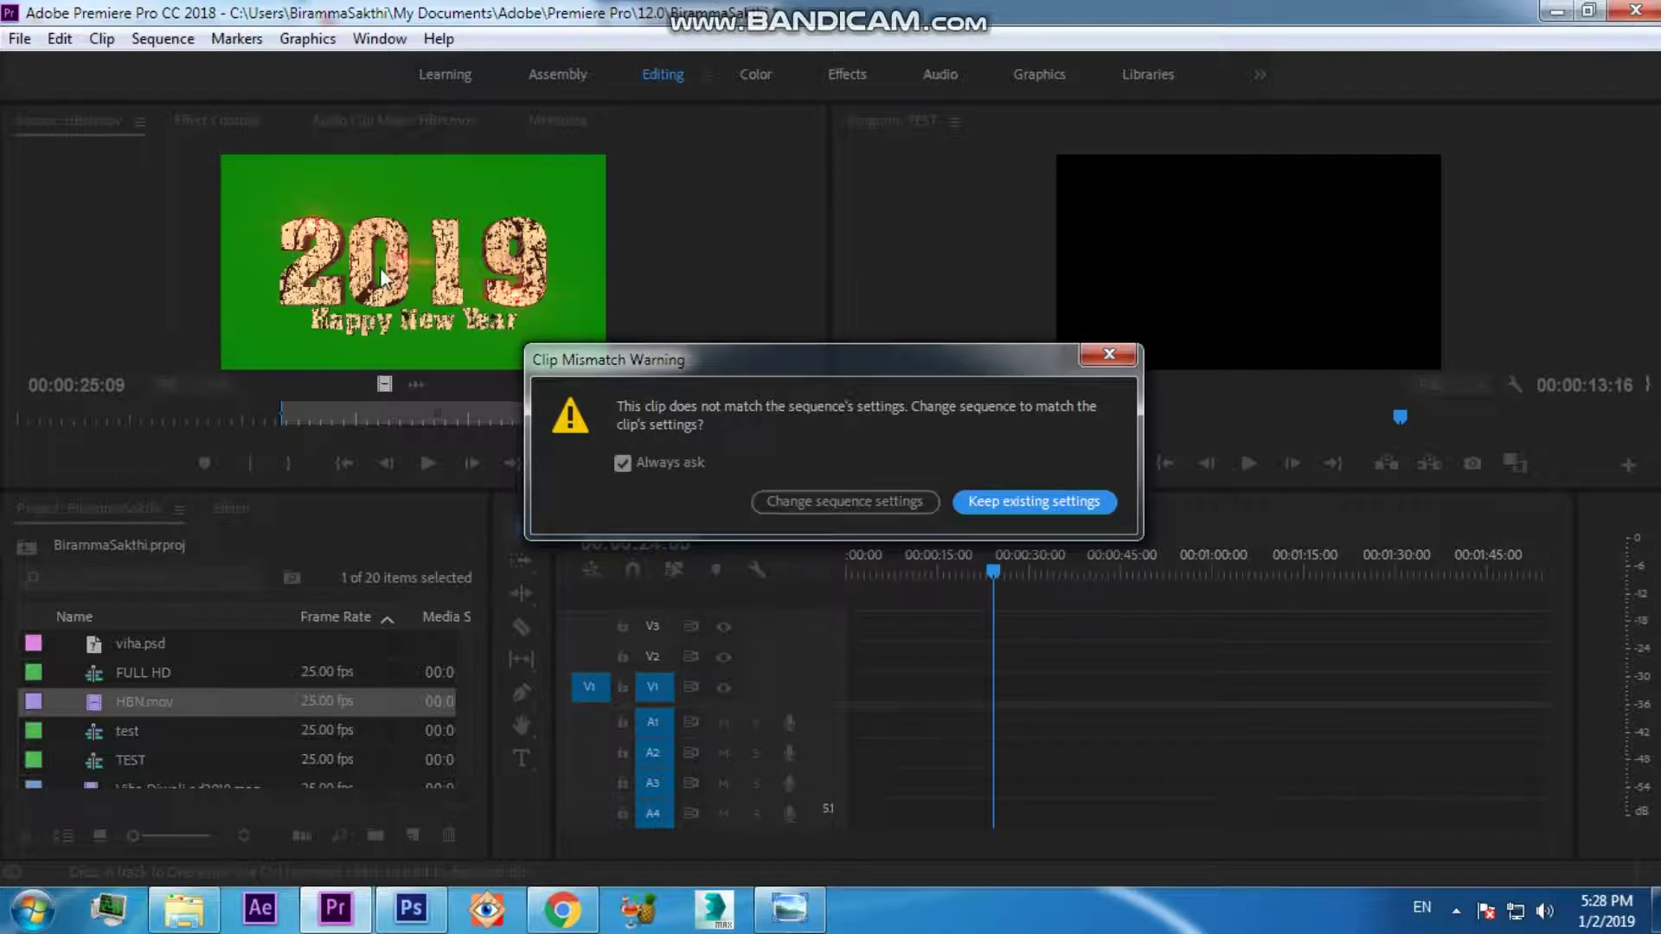
- Keep the TEST sequence's existing settings and move the playhead to 00:00:07:15
left_click(1012, 501)
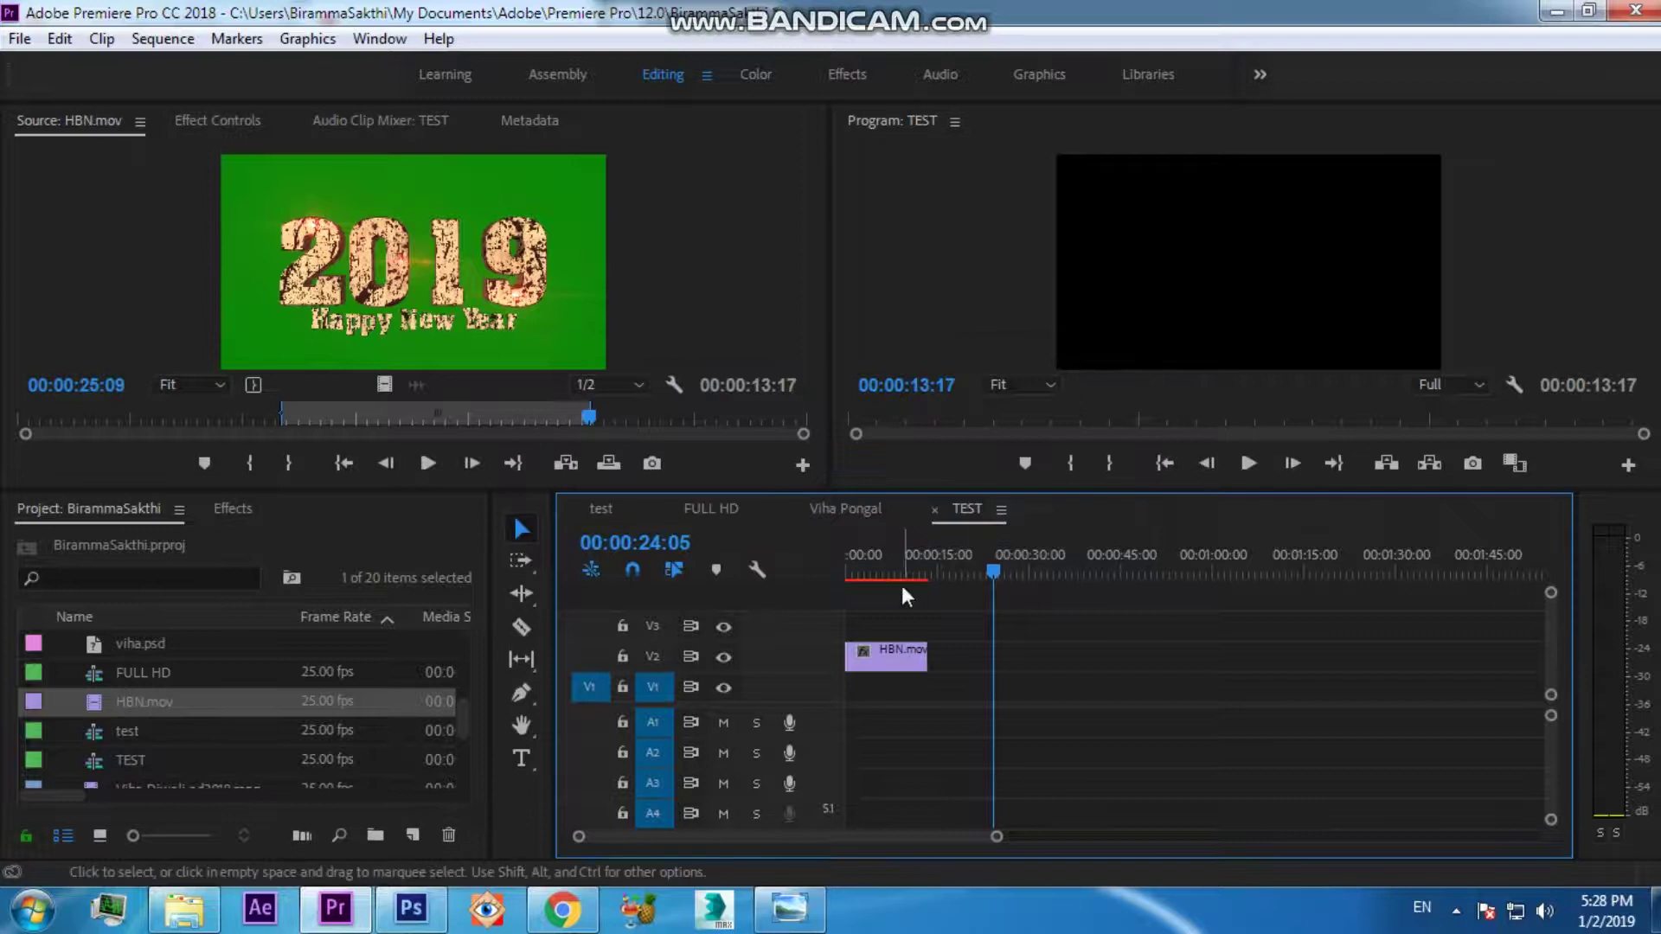
left_click(894, 571)
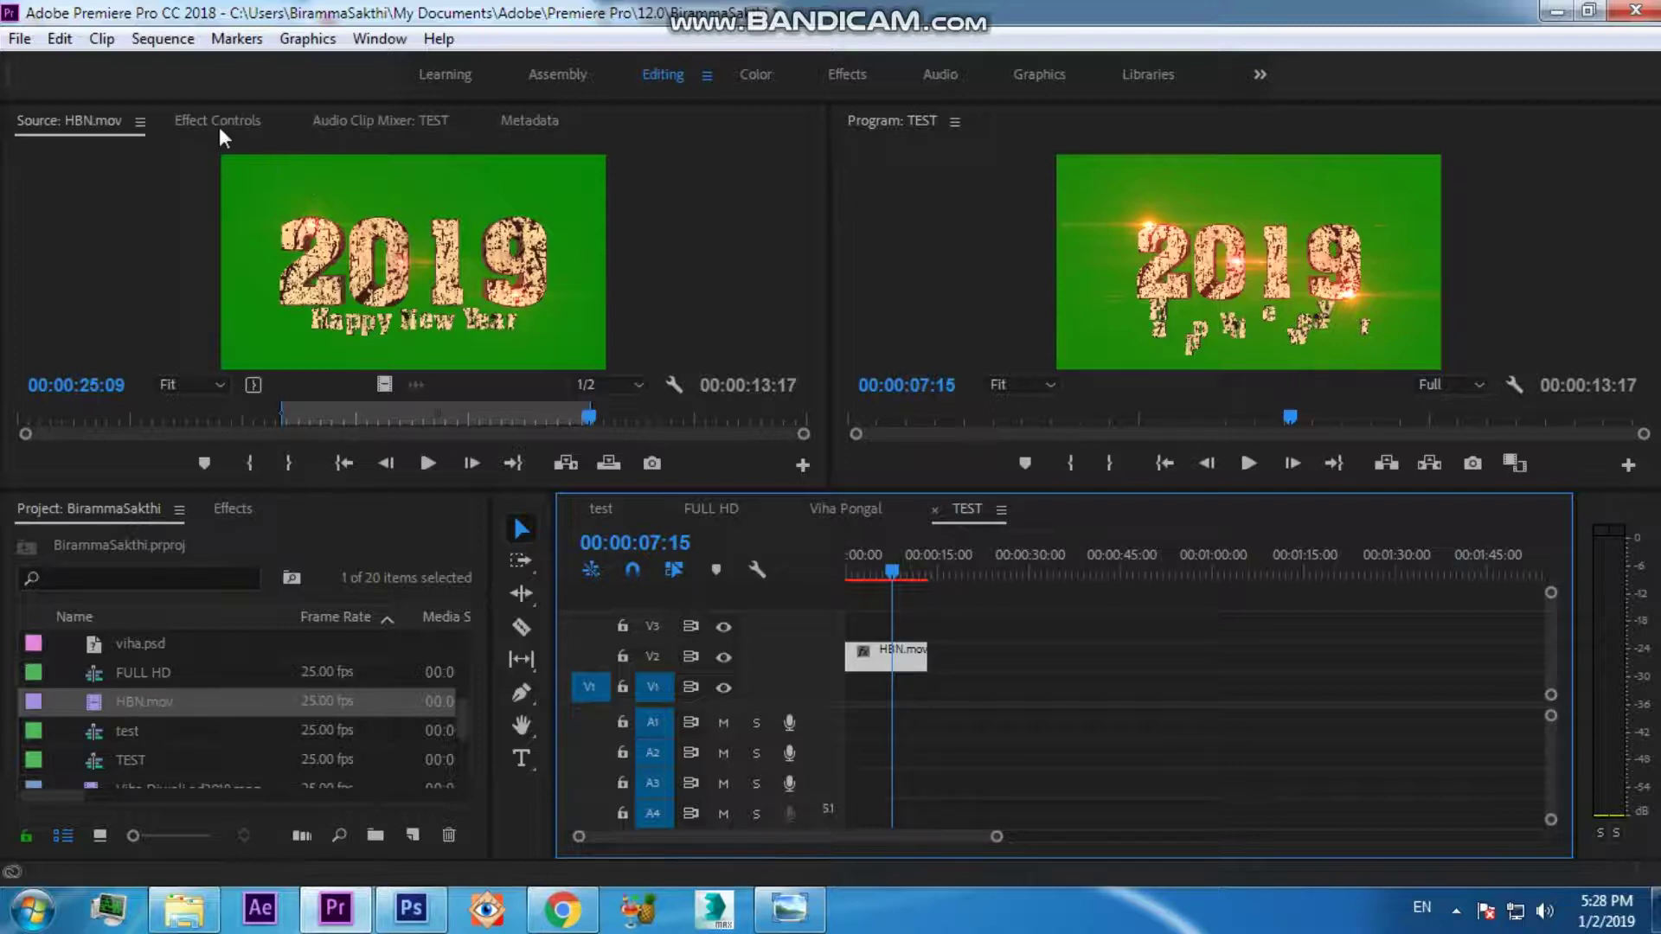
- Search the effects for 'ultr' and apply Ultra Key to the HBN.mov clip
left_click(235, 510)
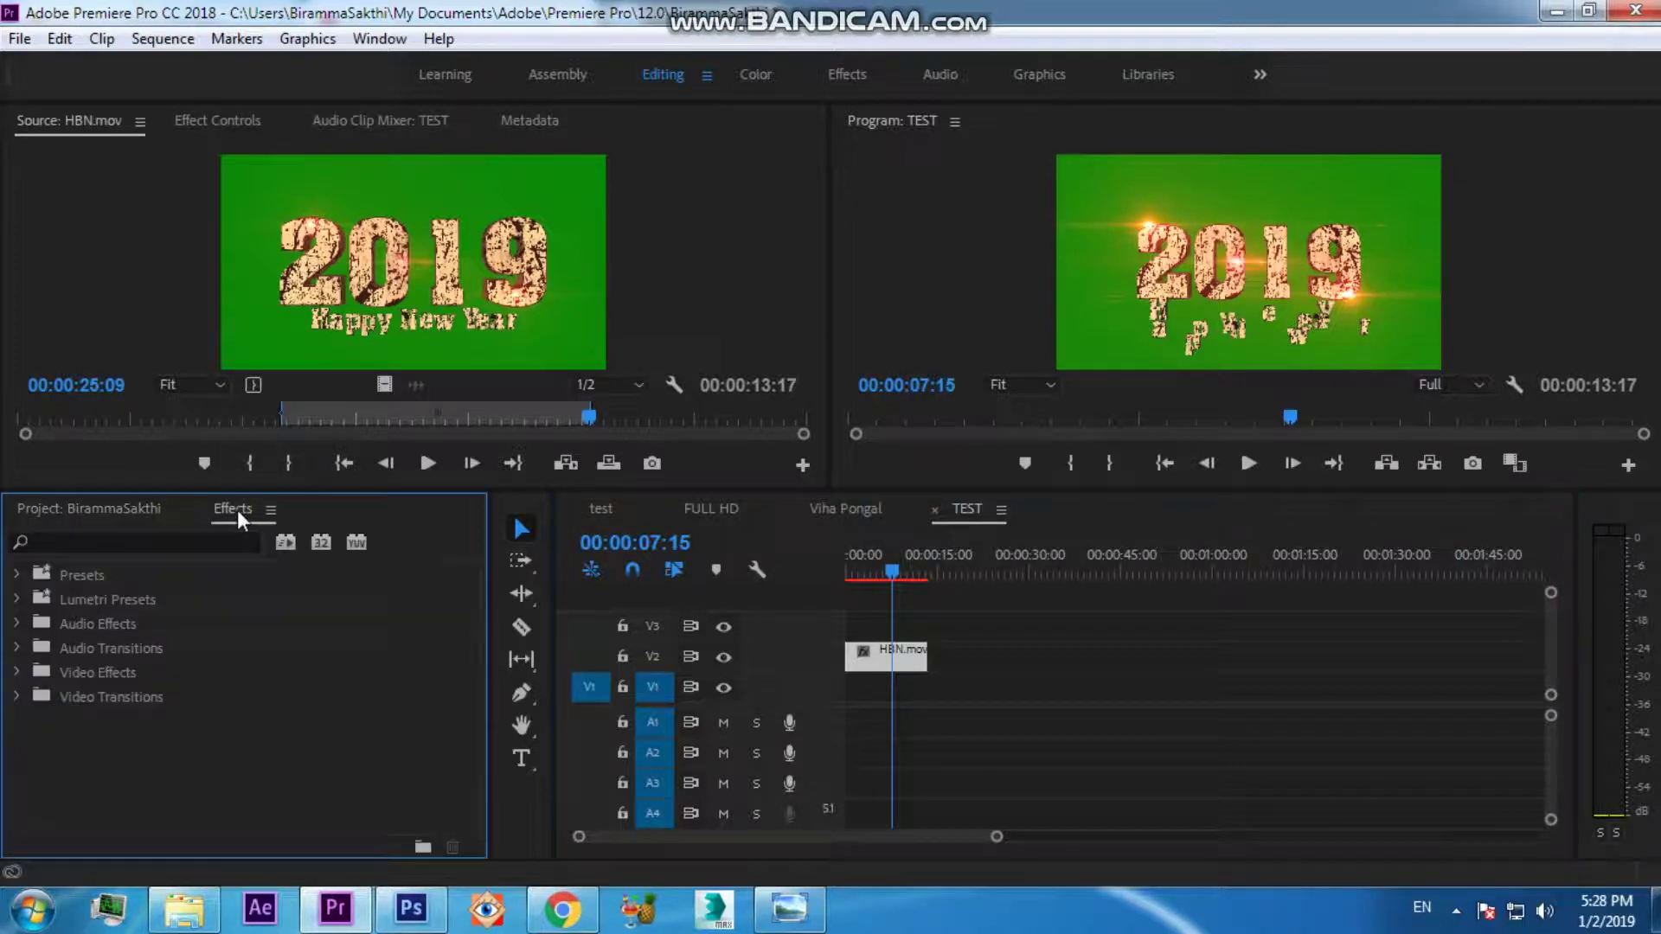
left_click(138, 541)
type("ul")
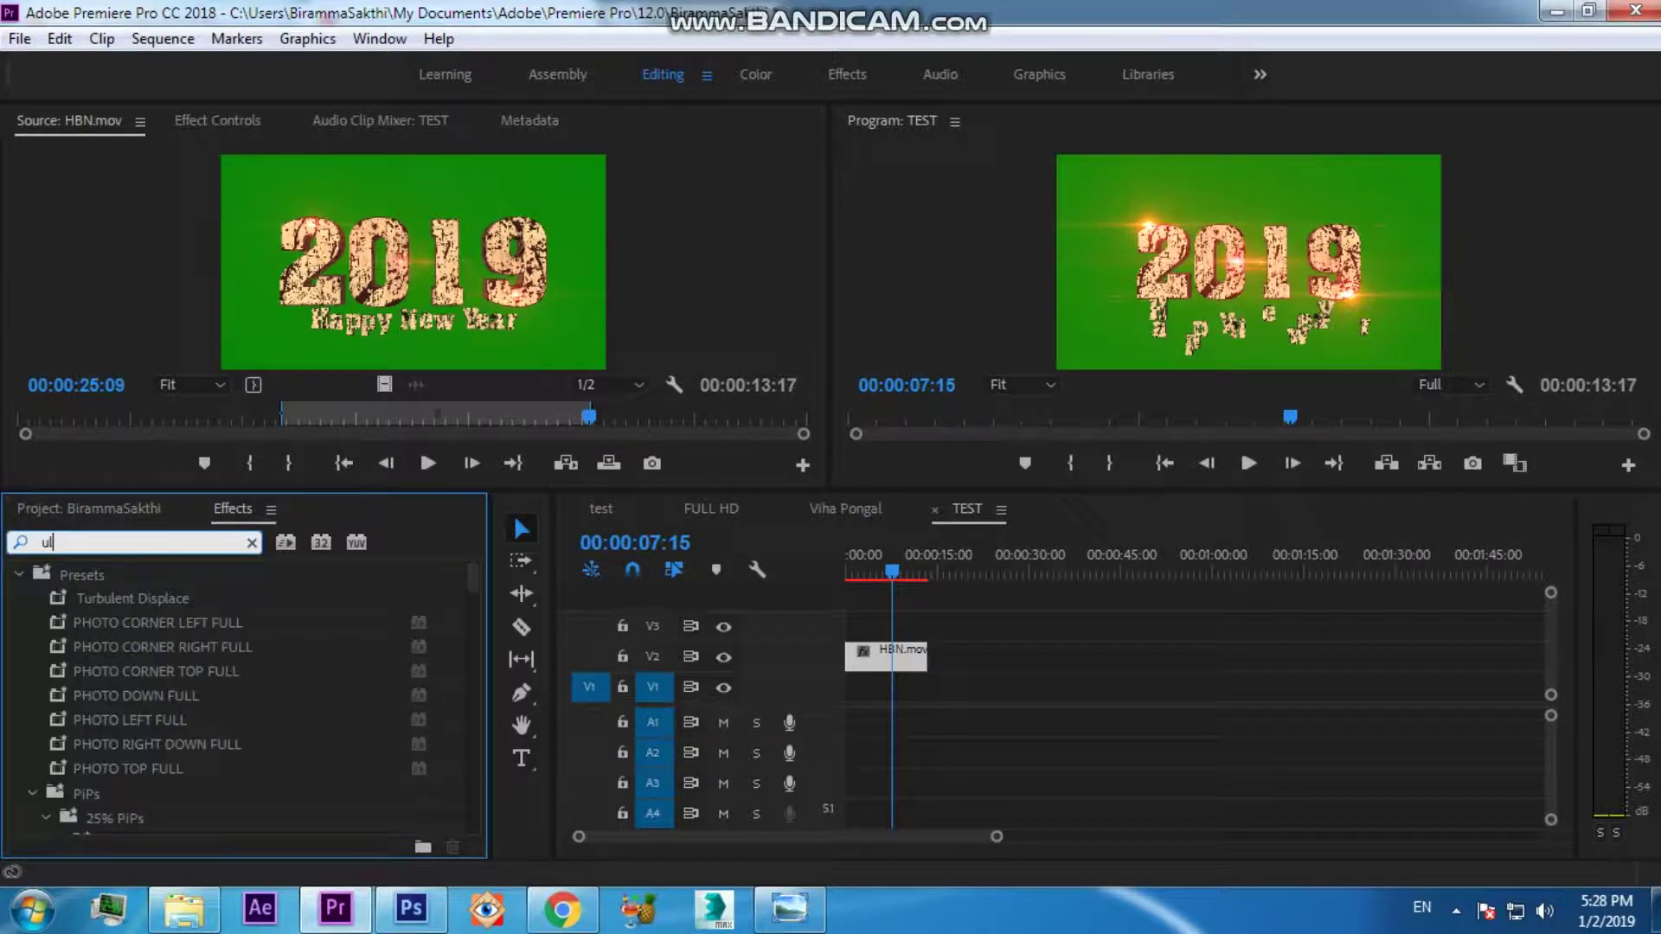
type("tr")
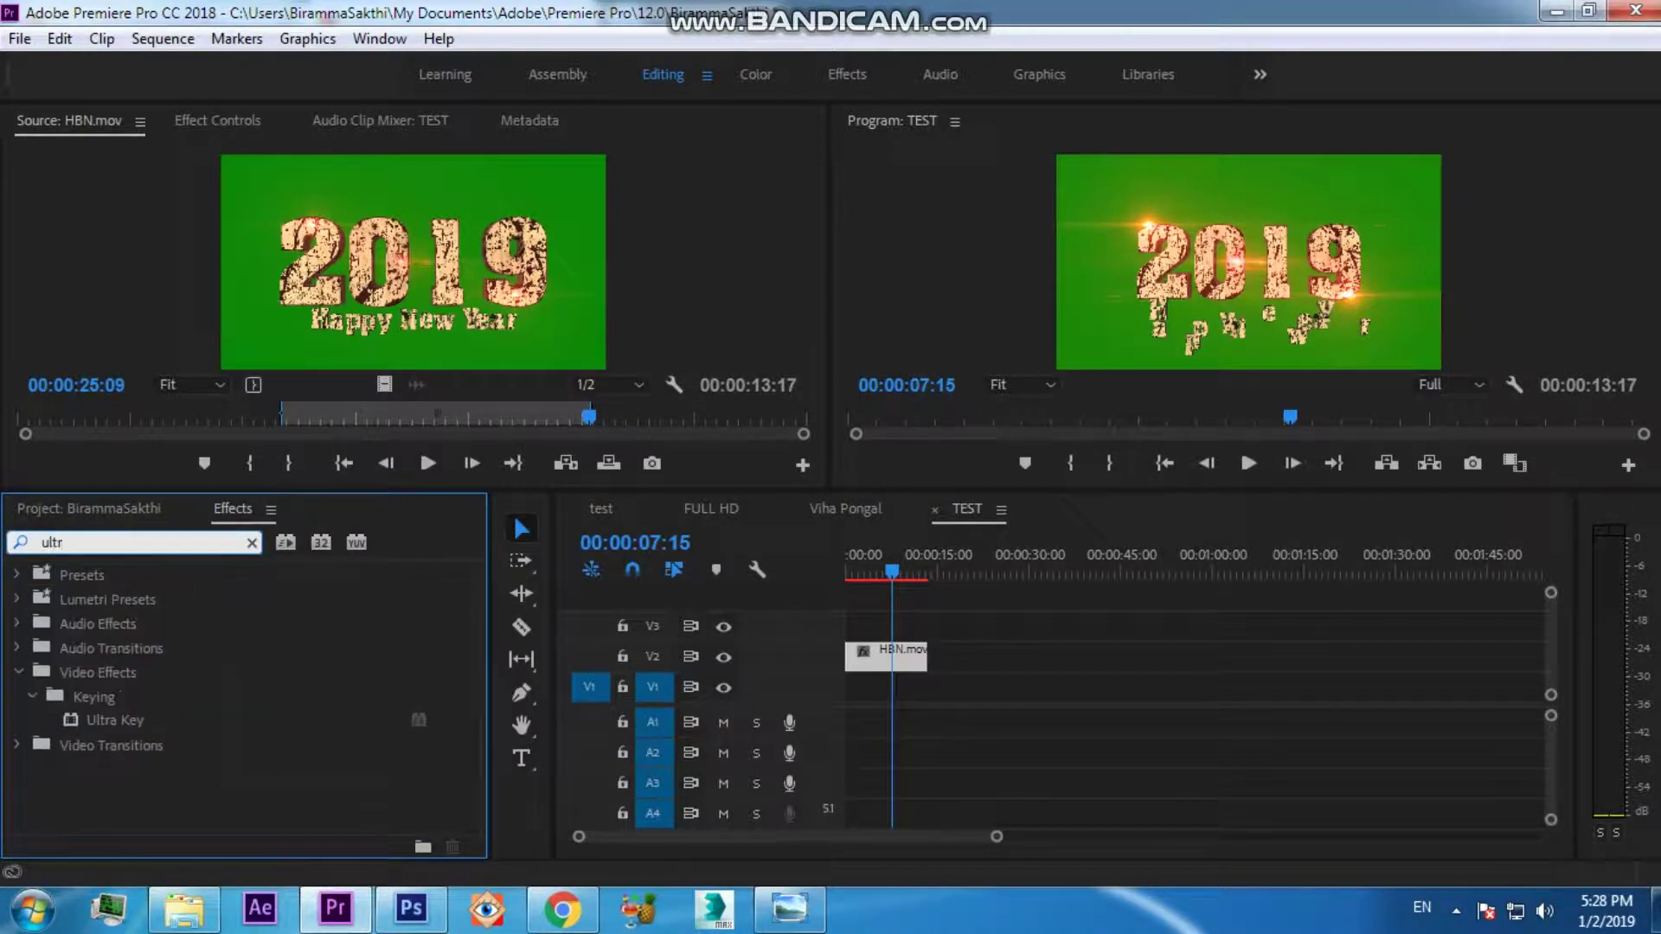
mouse_move(80, 719)
left_mouse_down()
mouse_move(997, 651)
mouse_move(893, 659)
left_mouse_up()
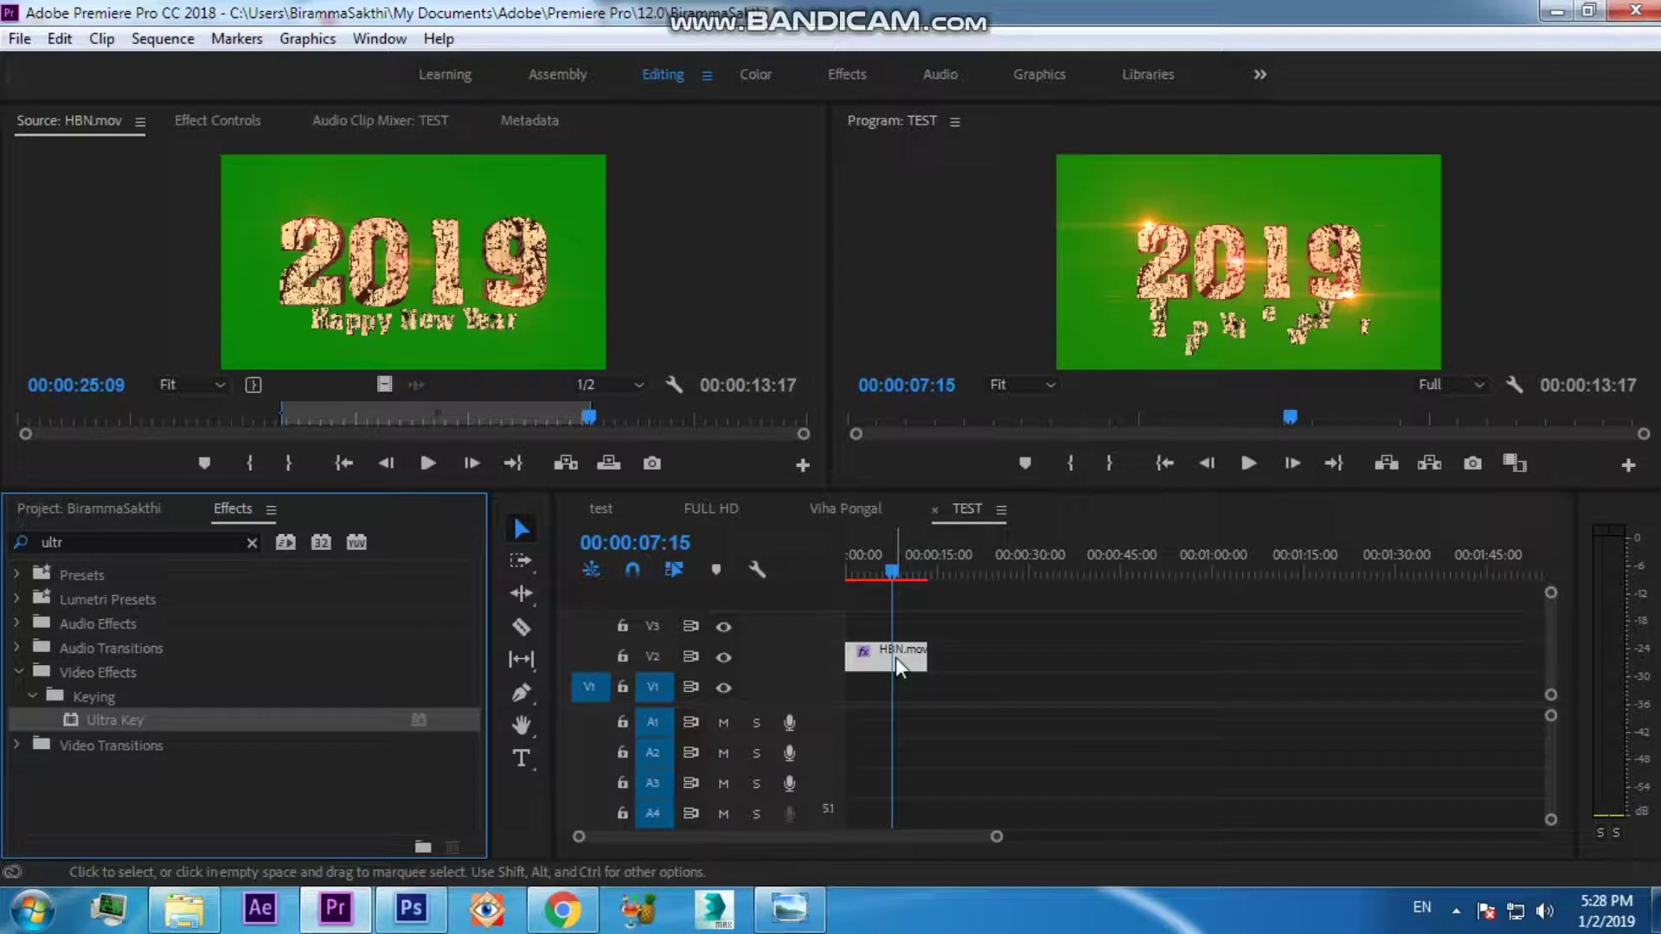
- Show the clip's Effect Controls with Motion collapsed so the Ultra Key settings are visible
left_click(223, 122)
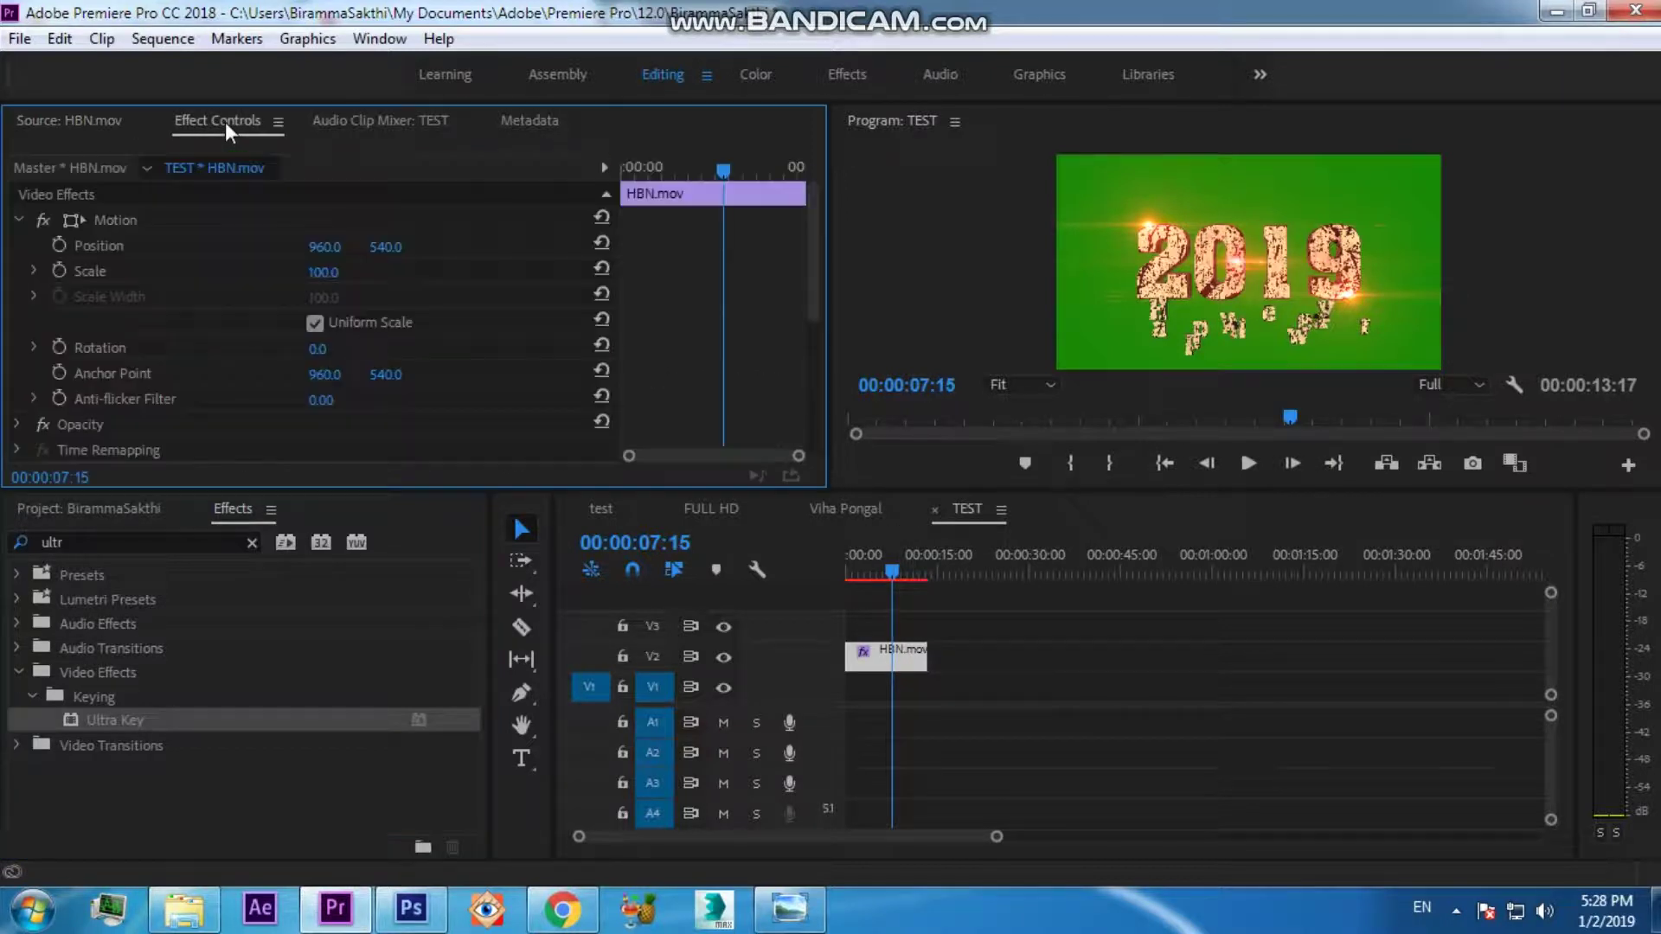
left_click(376, 41)
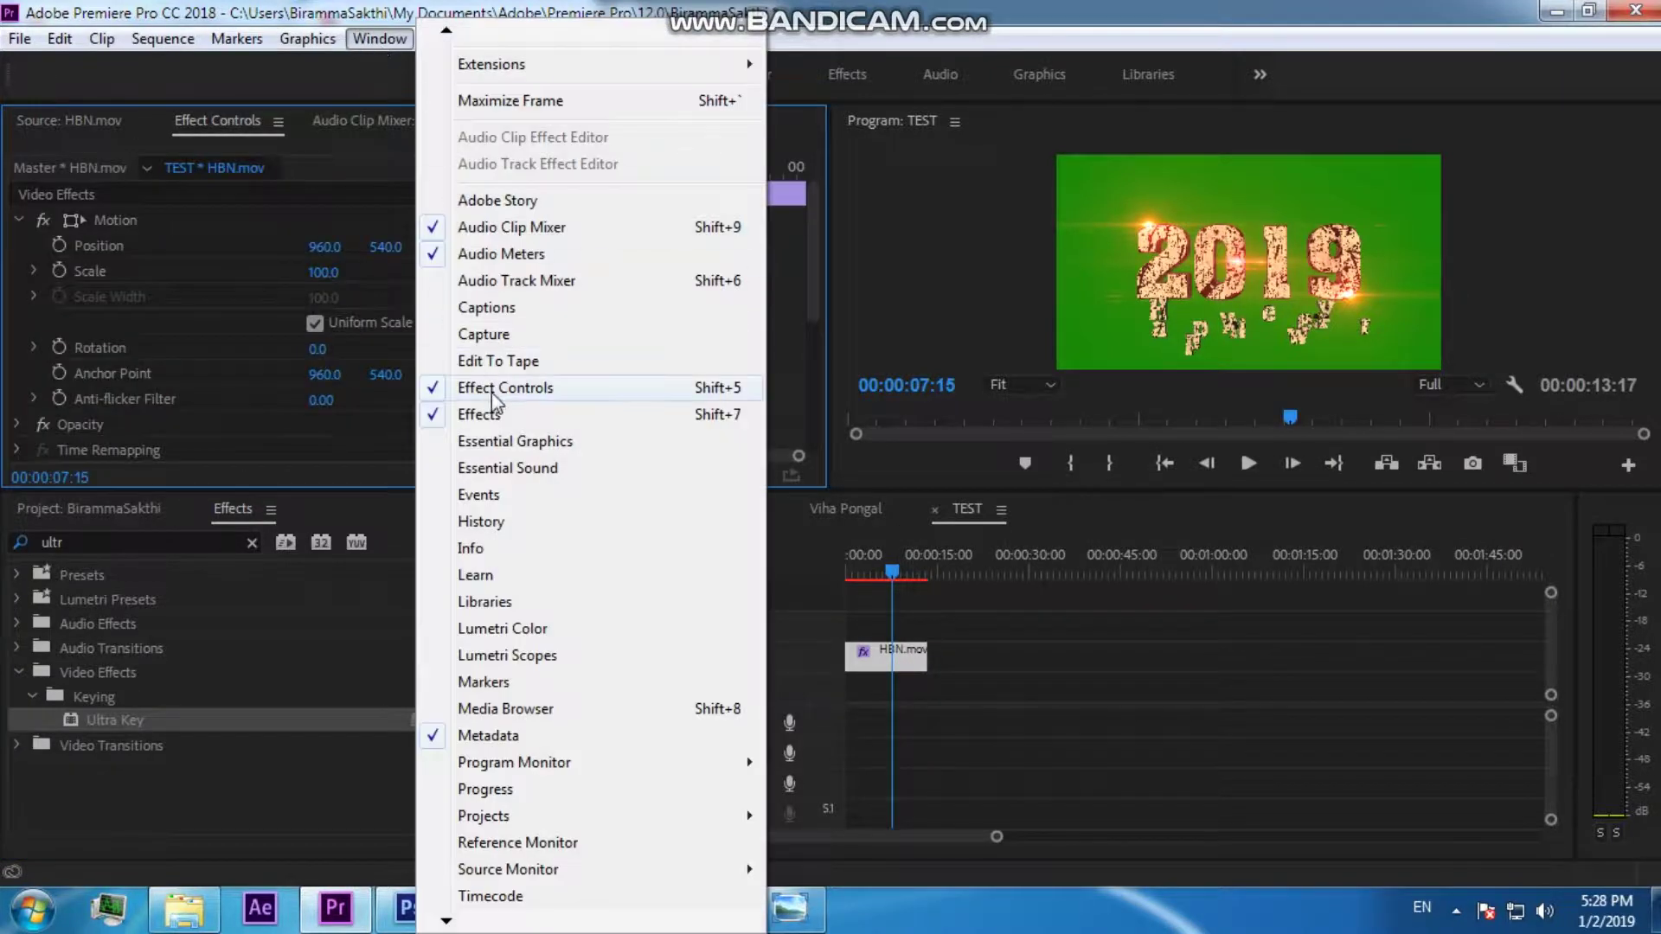
left_click(18, 219)
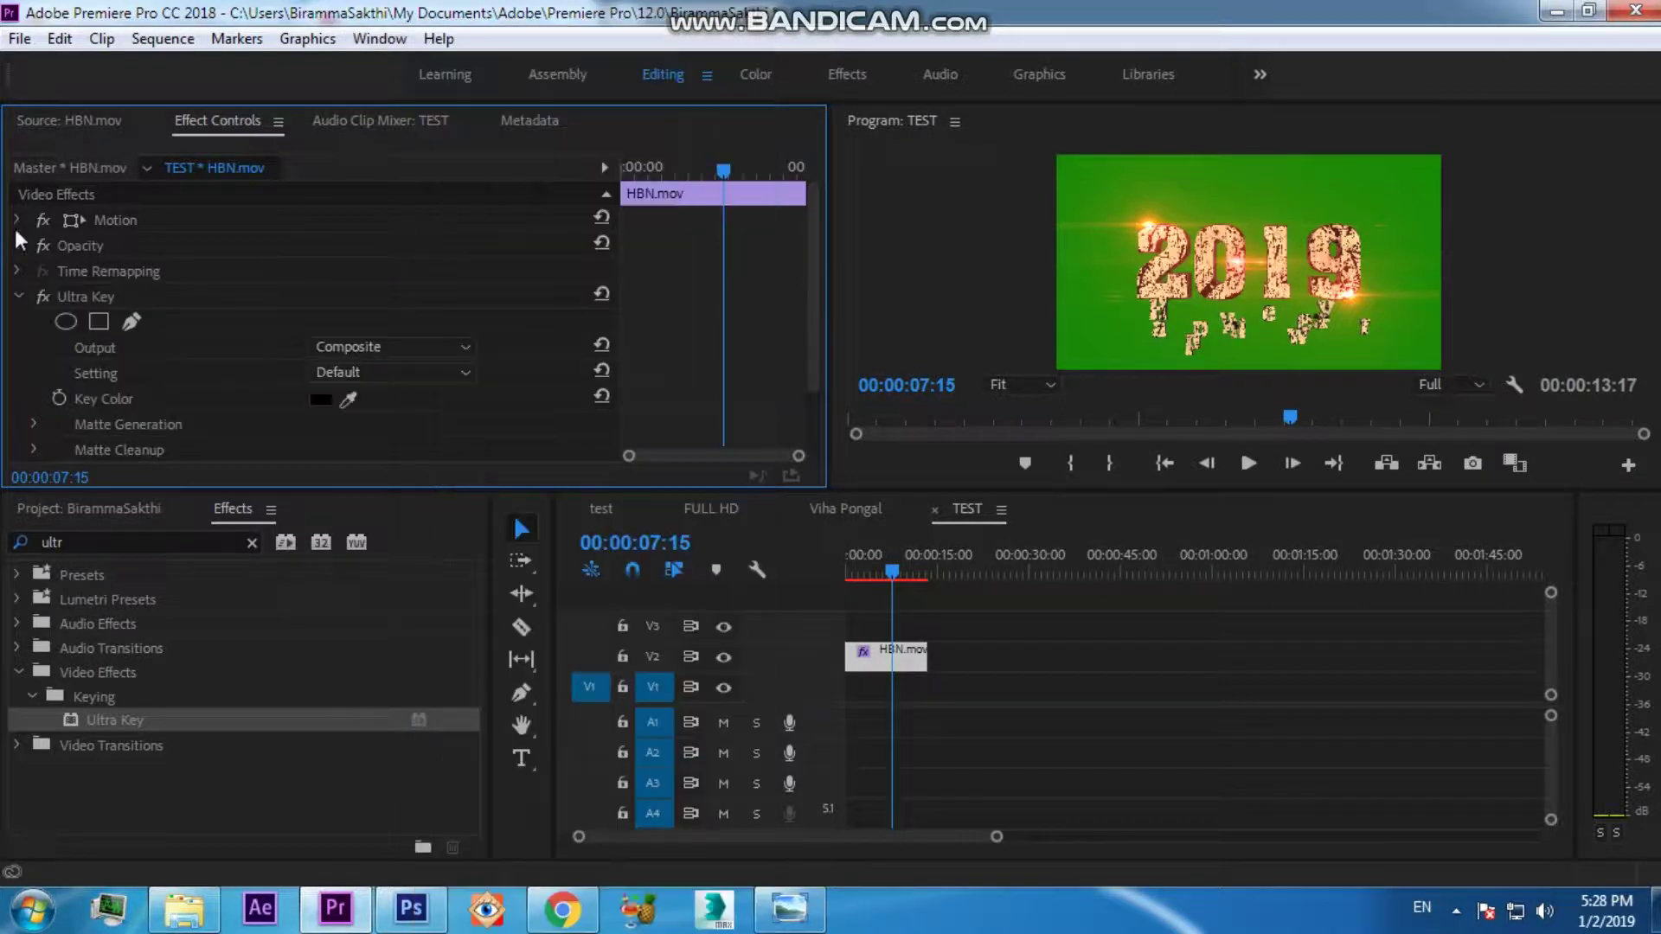
left_click(85, 296)
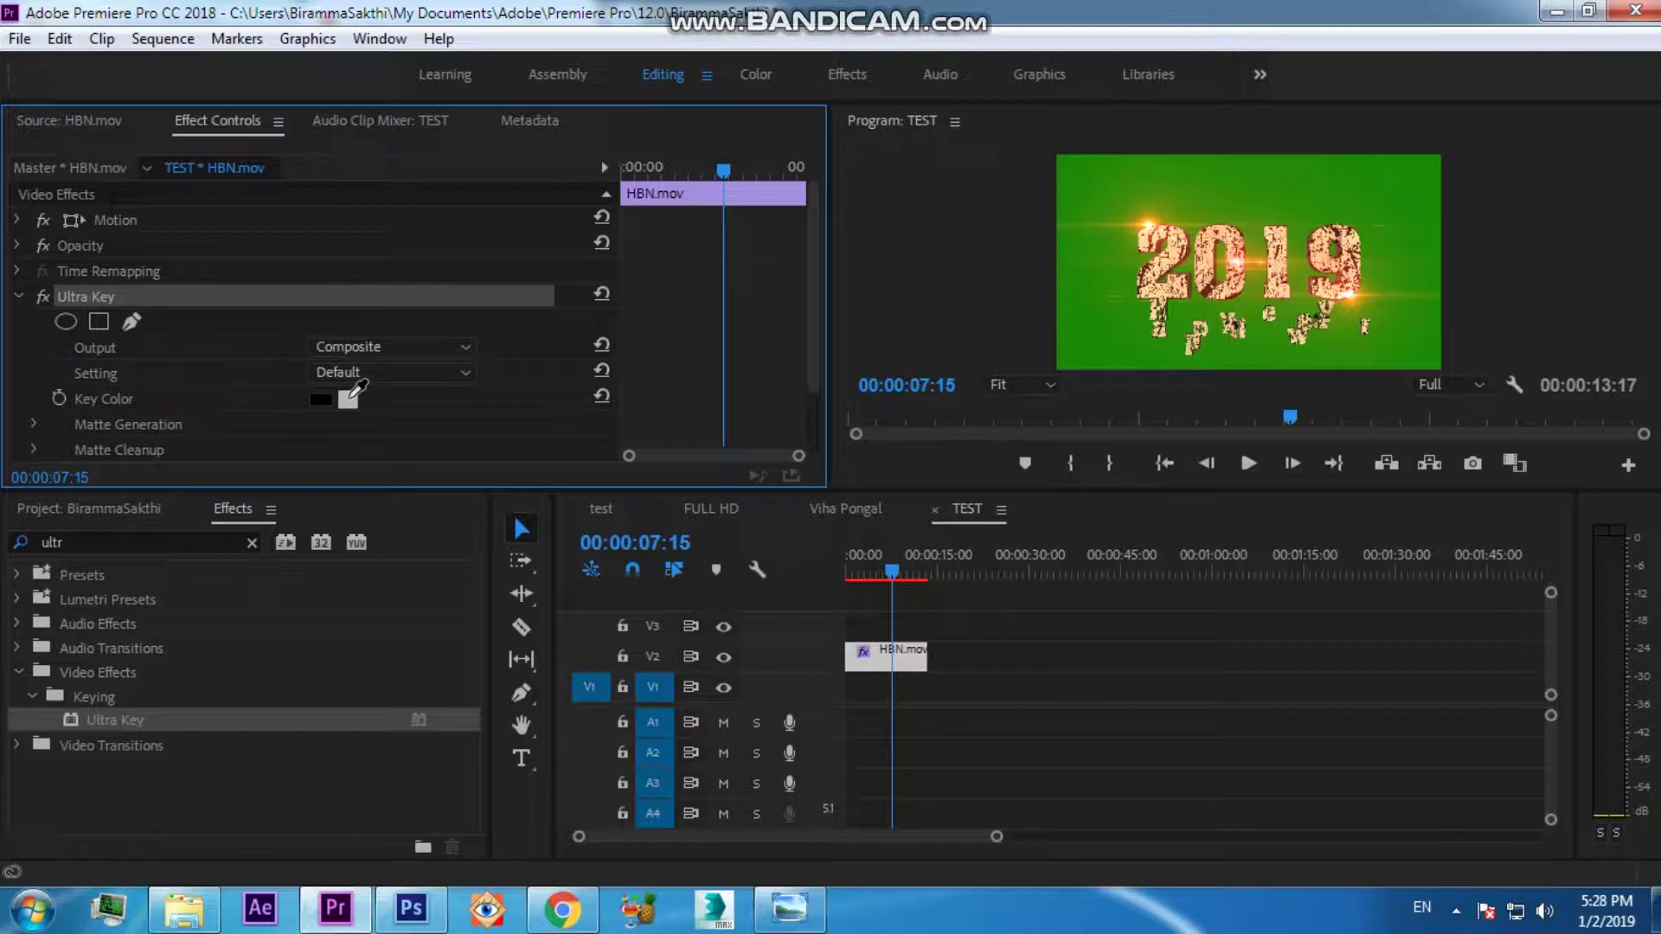
- Set the Ultra Key colour by sampling the green screen in the Program monitor
left_click(351, 395)
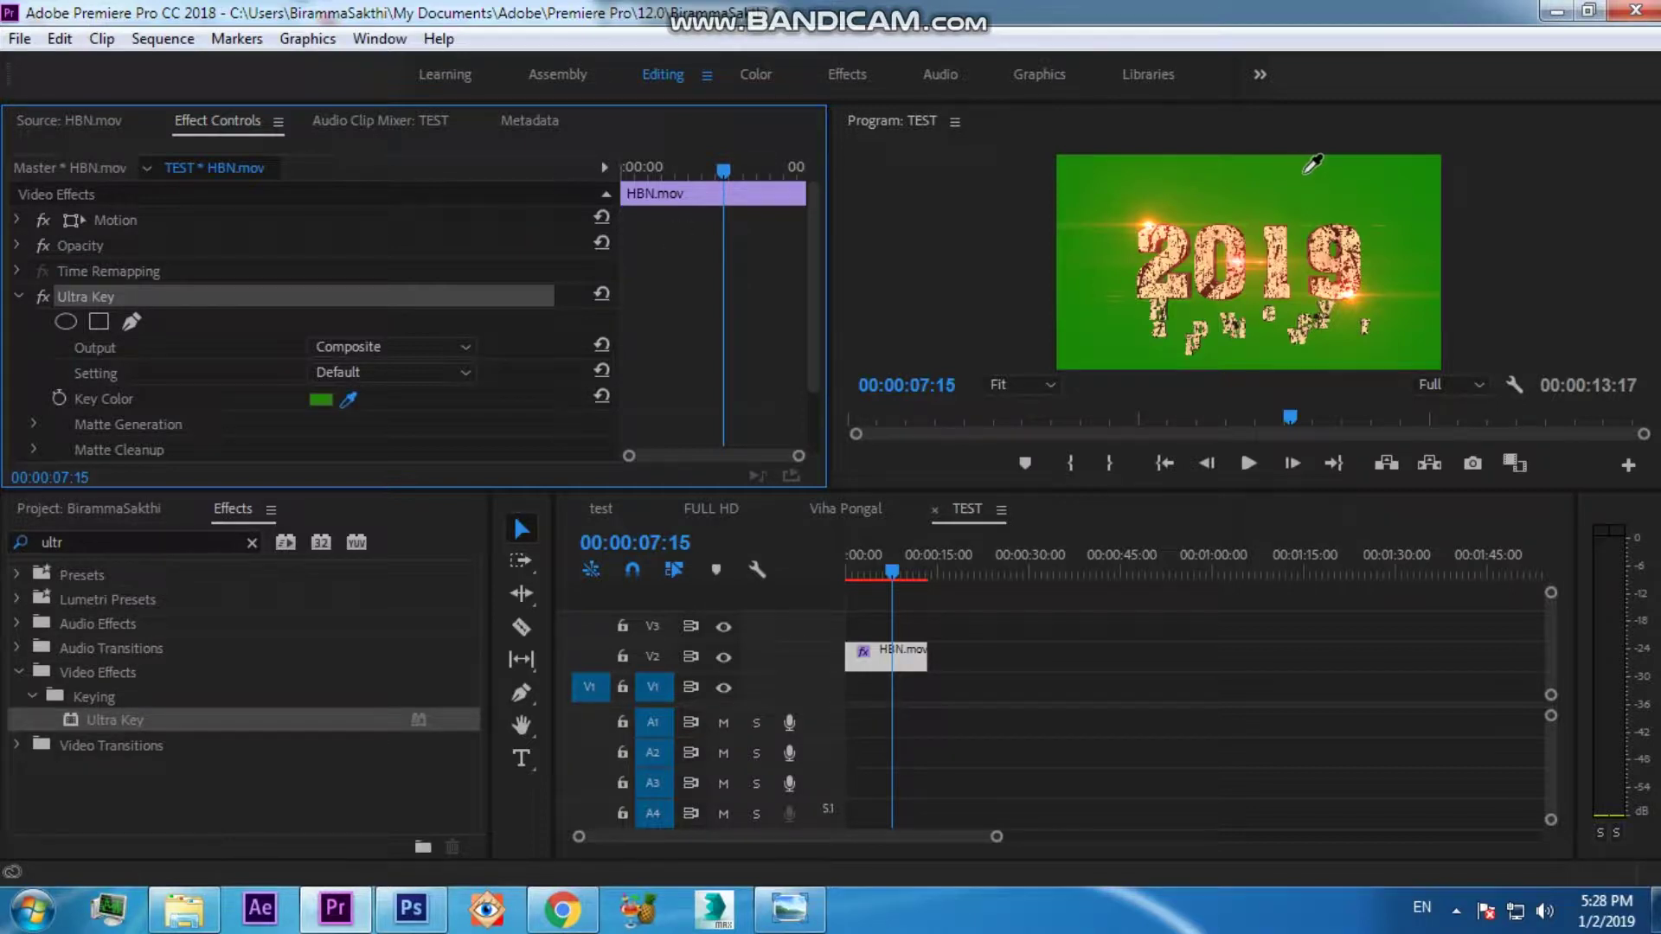
left_click(1306, 172)
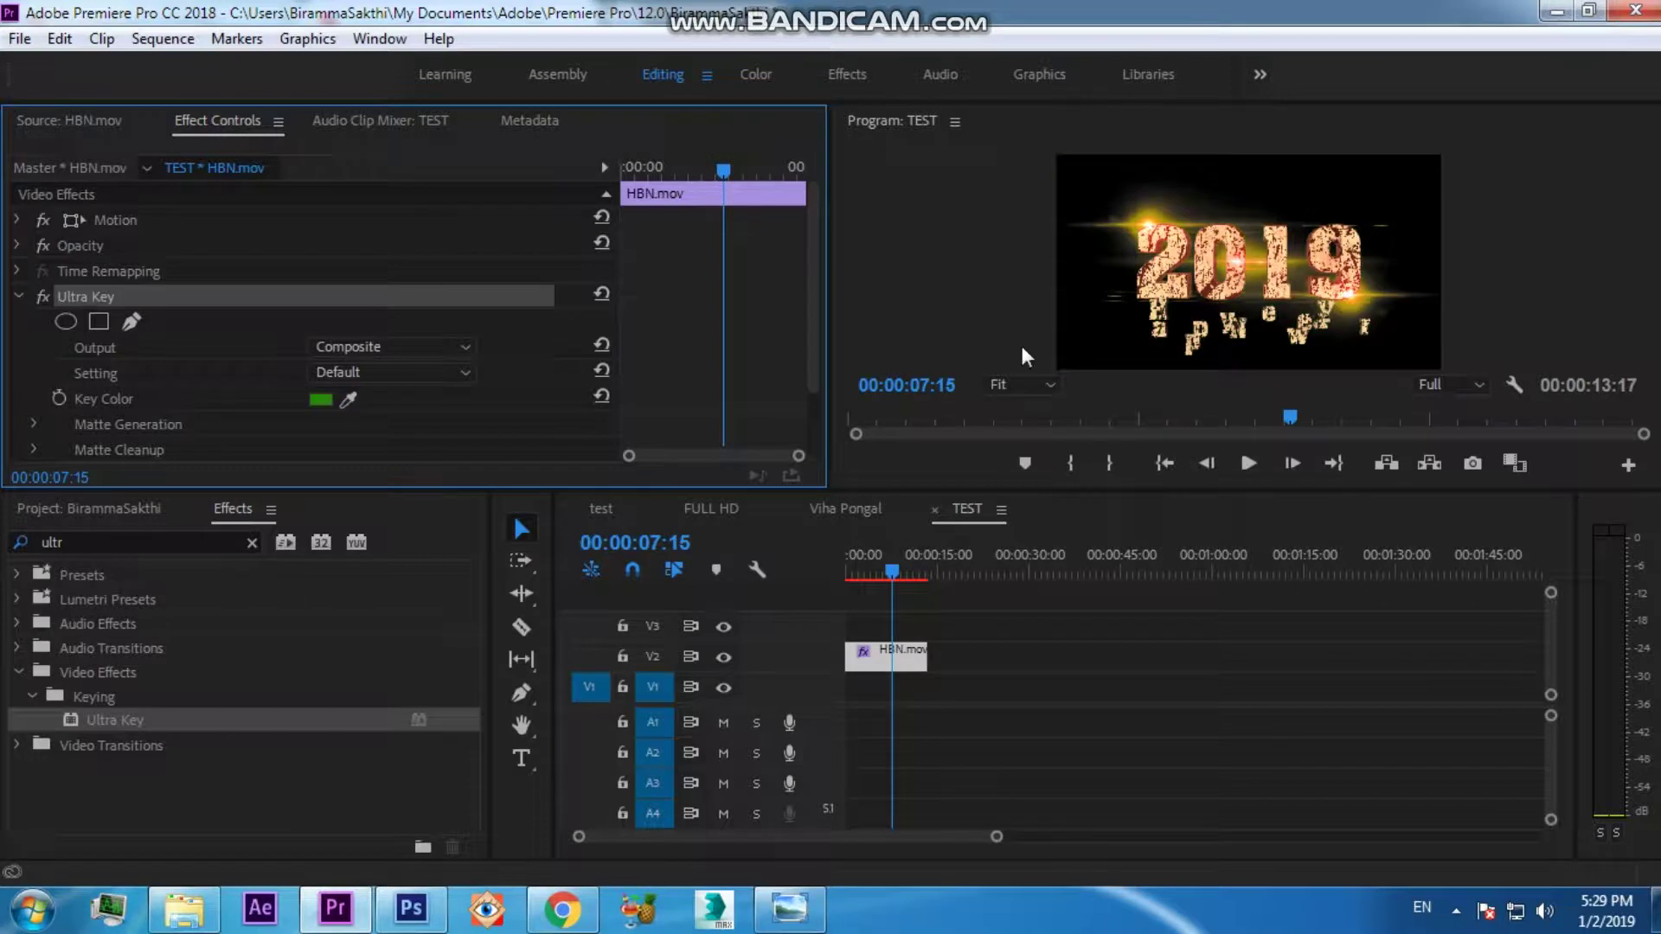
left_click(872, 575)
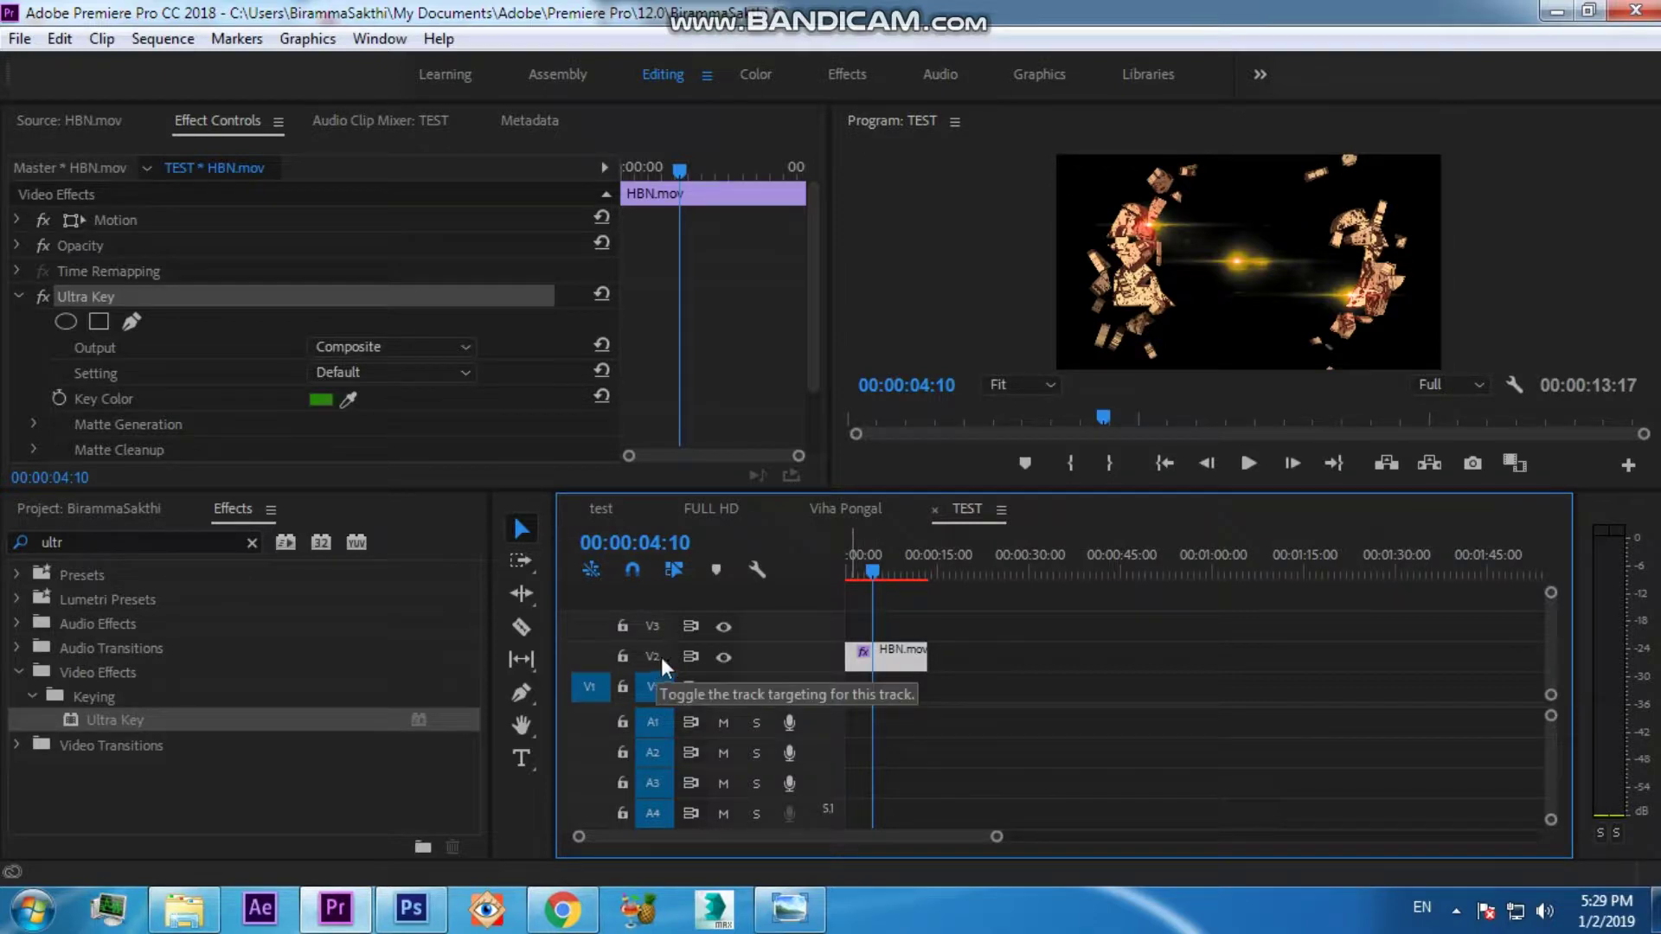
- Bring the bkg image from Explorer into Premiere onto the start of track V1
left_click(189, 917)
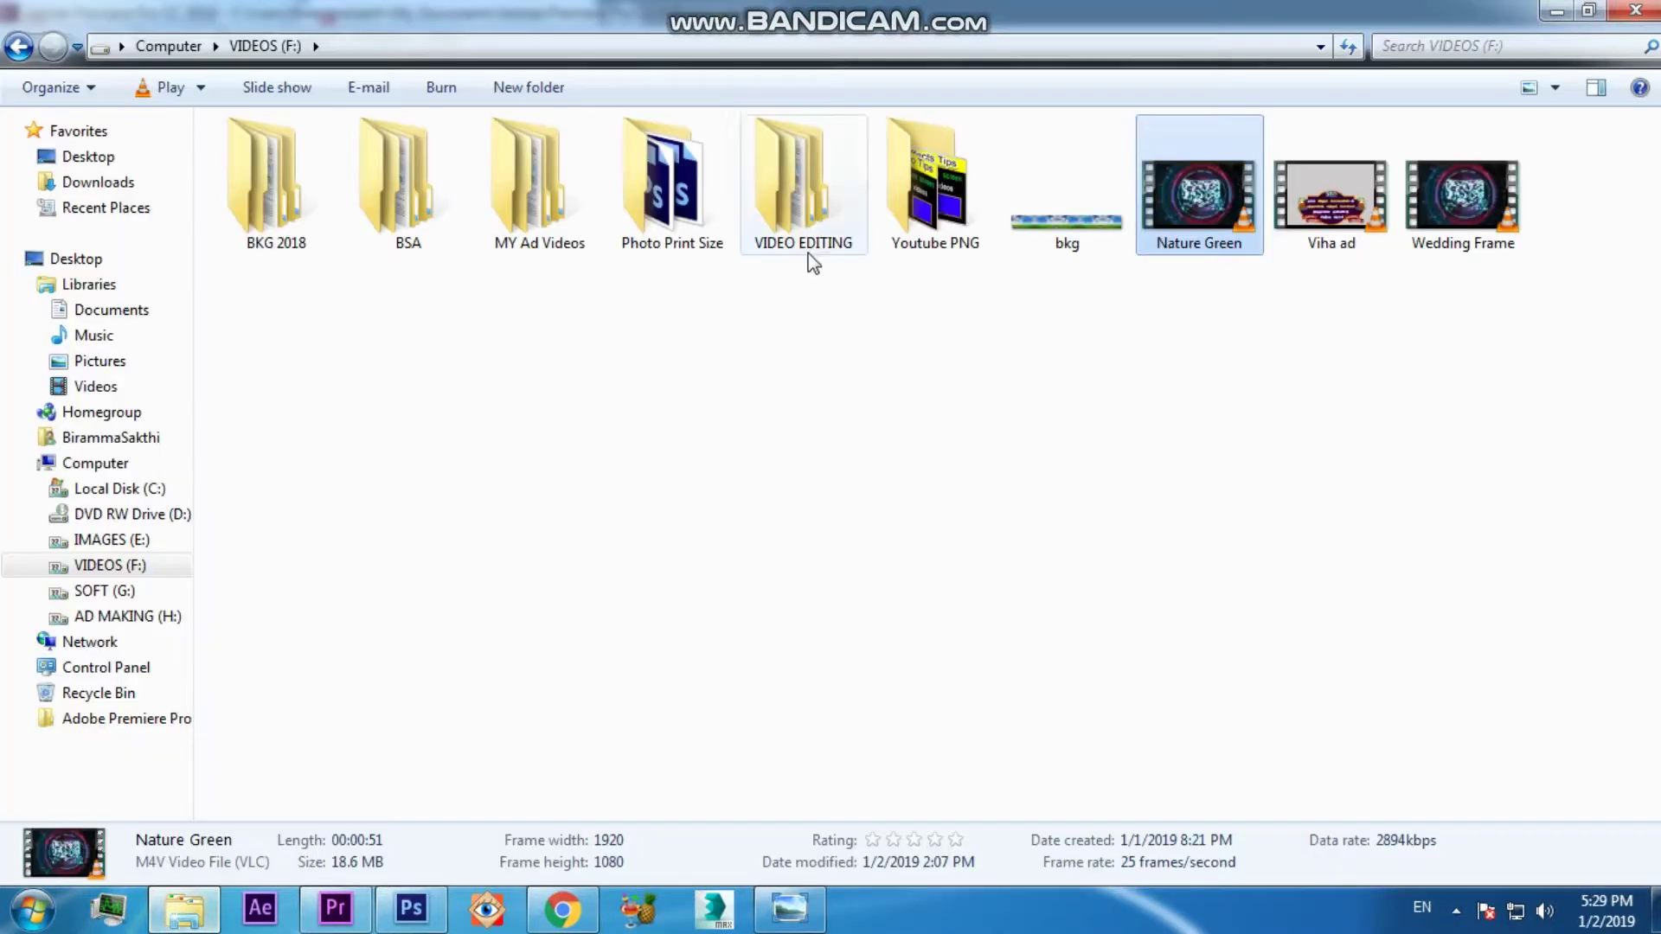
left_click_drag(1051, 238, 389, 891)
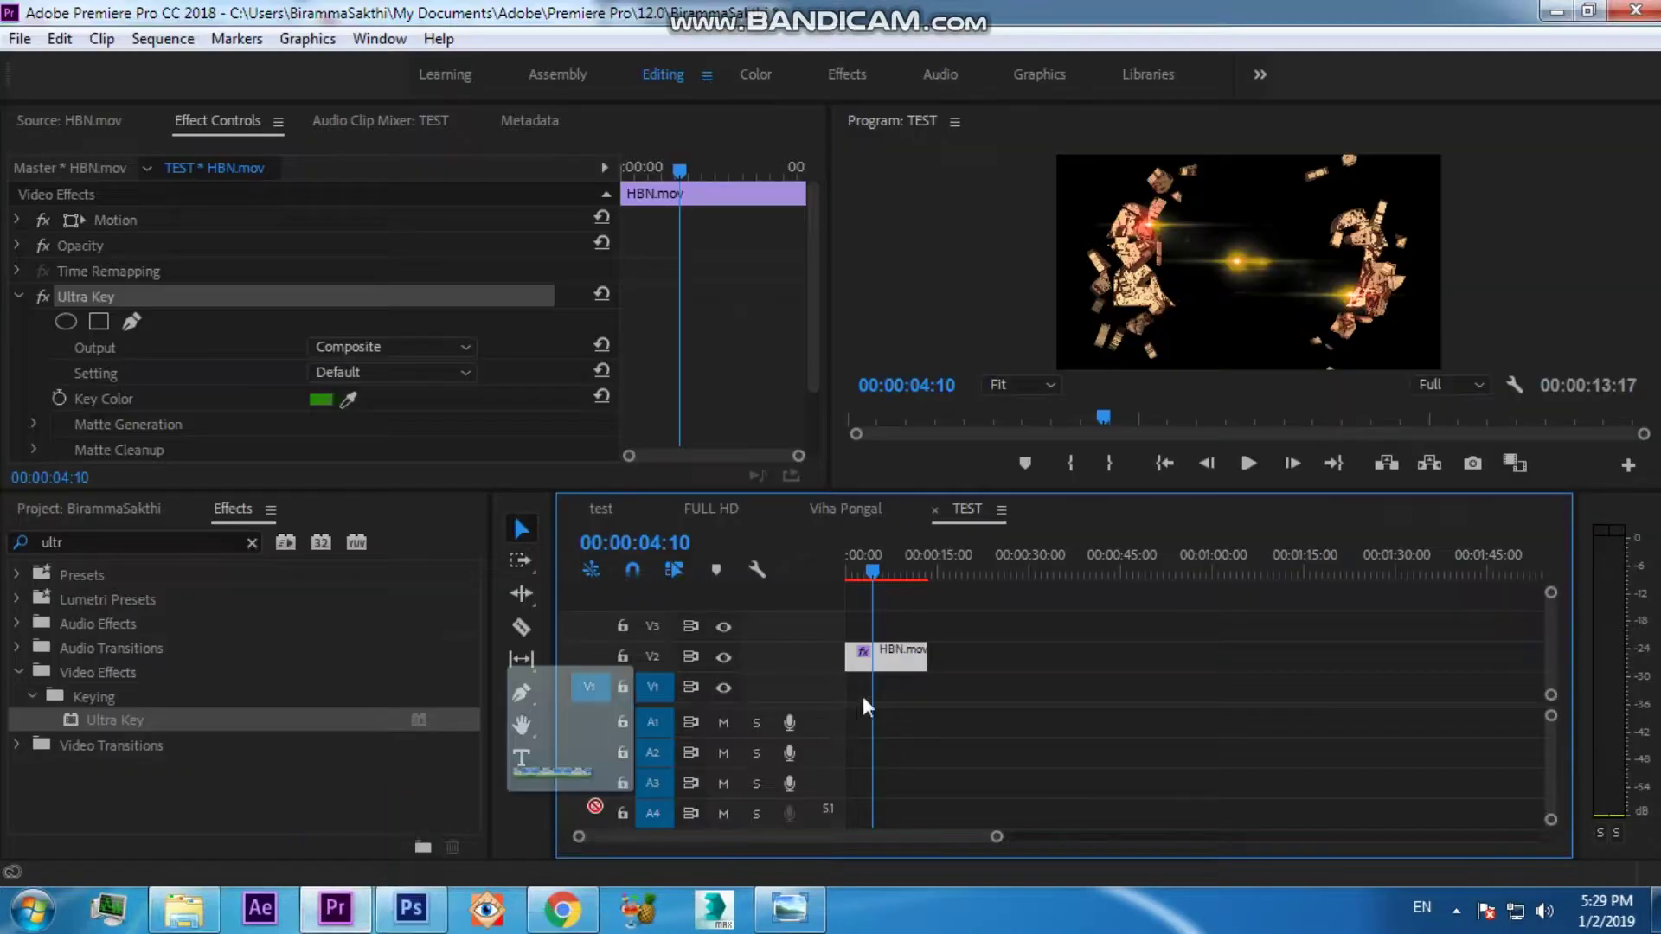
mouse_move(389, 891)
left_mouse_down()
mouse_move(871, 697)
mouse_move(856, 692)
left_mouse_up()
left_click(872, 572)
- Extend bkg.png on V1 to HBN.mov's length and scrub to preview the keyed 2019 text
left_click_drag(875, 574, 857, 573)
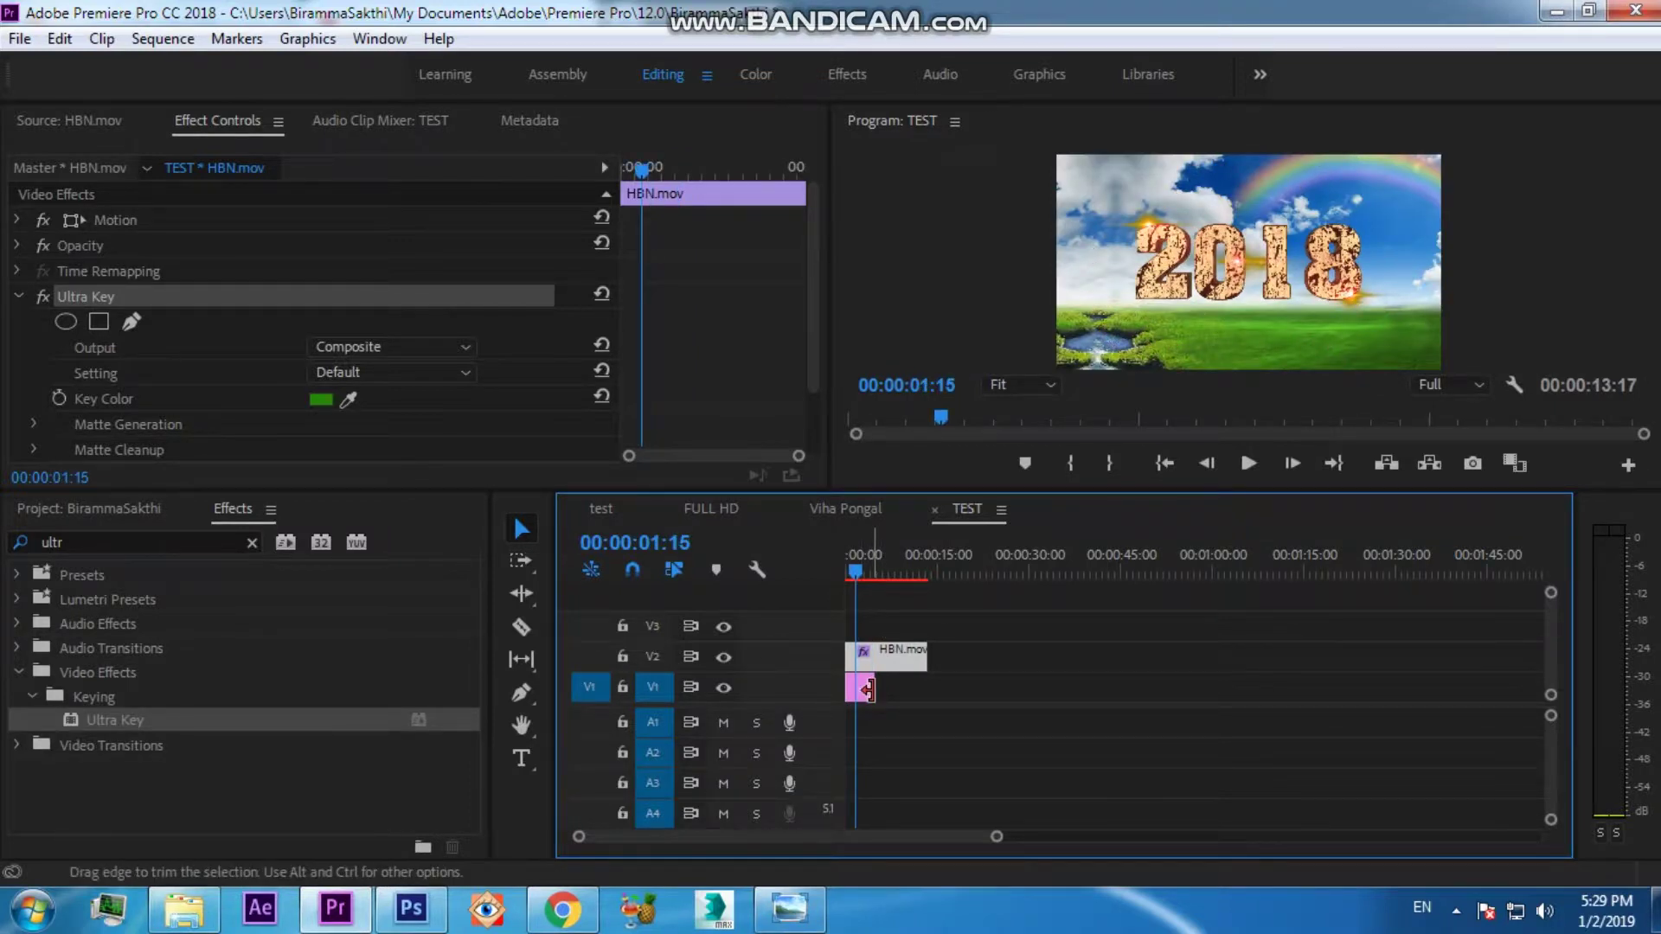
left_click_drag(867, 689, 922, 685)
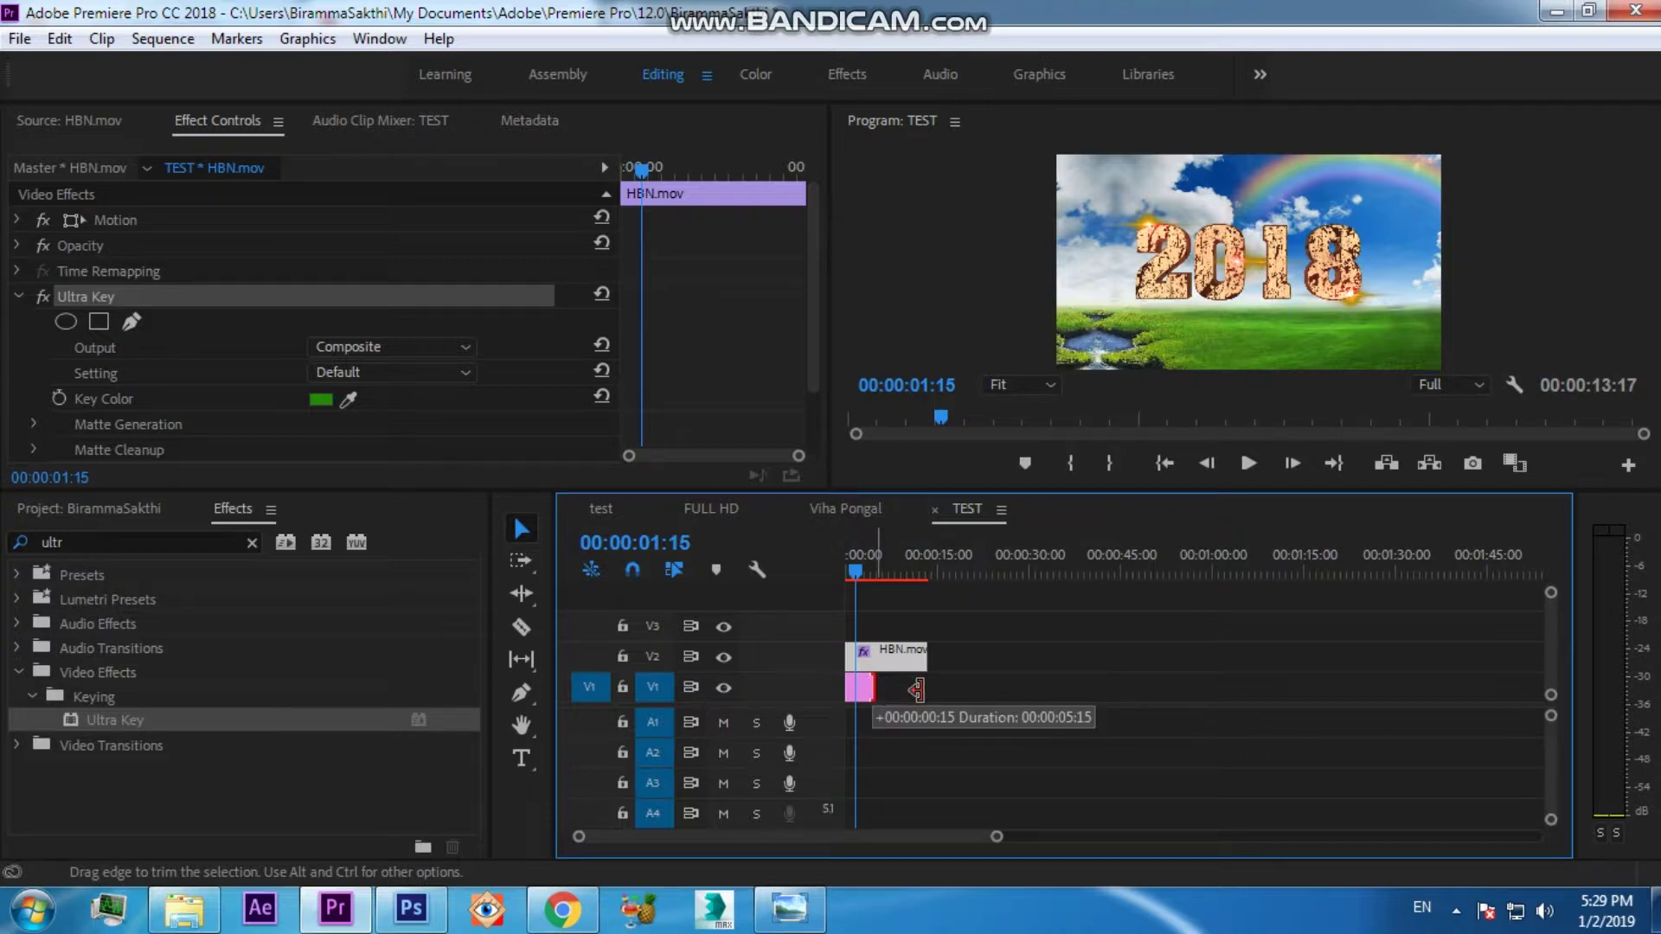
left_click_drag(860, 572, 897, 588)
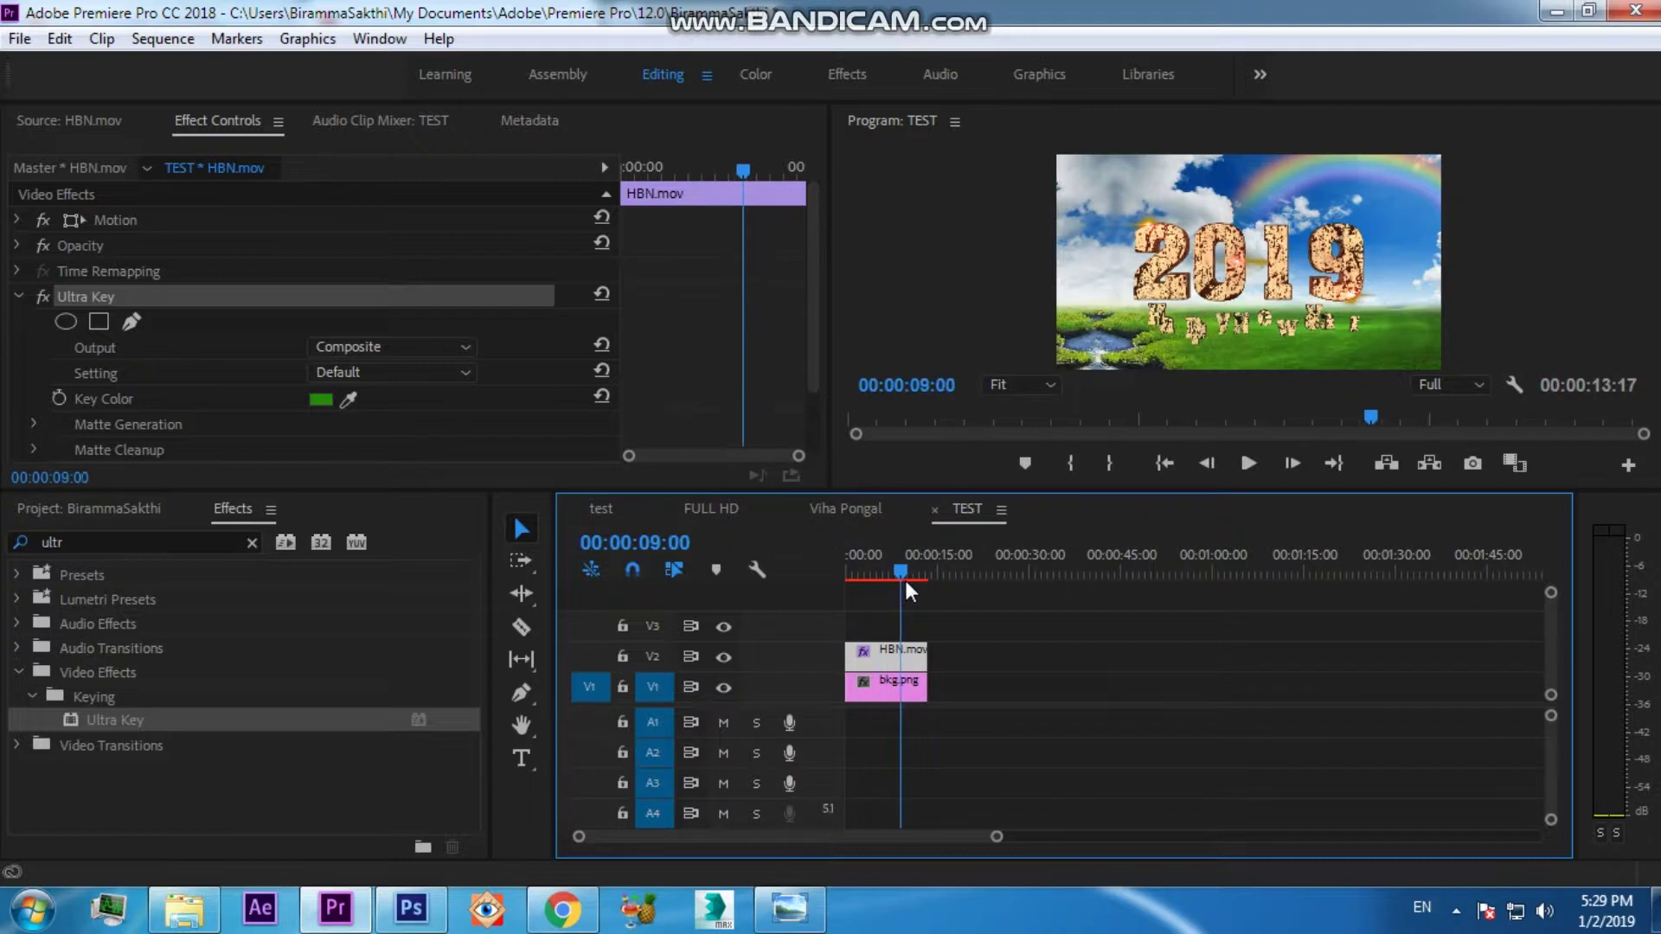
left_click_drag(902, 578, 848, 582)
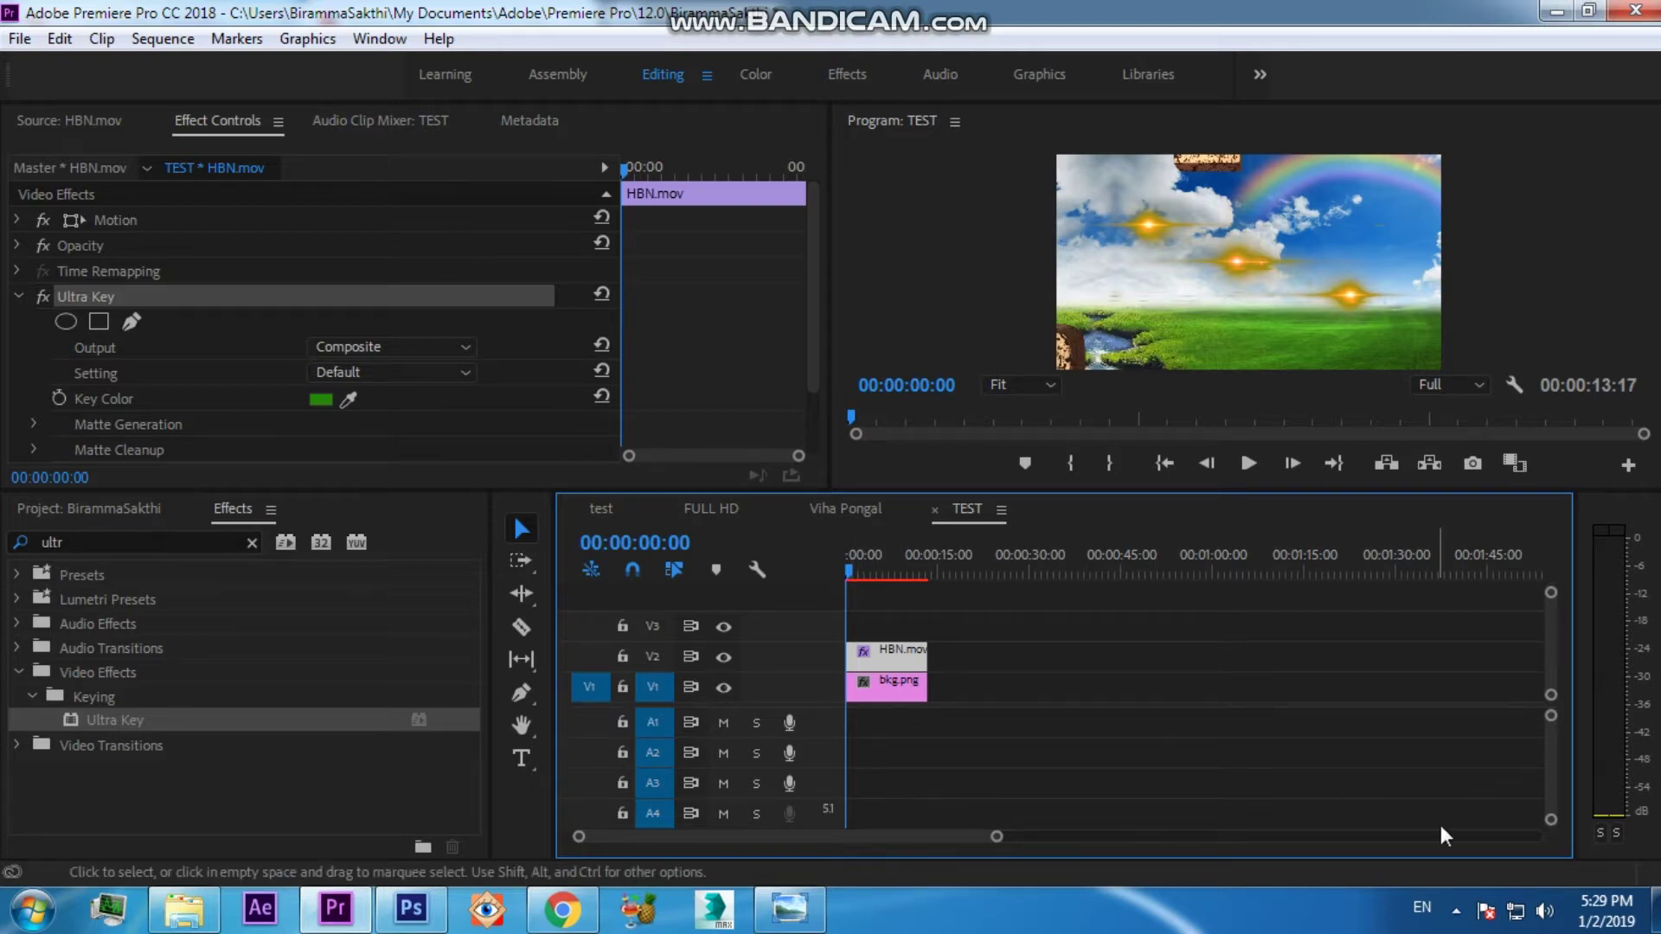
left_click(1456, 910)
left_click(1494, 747)
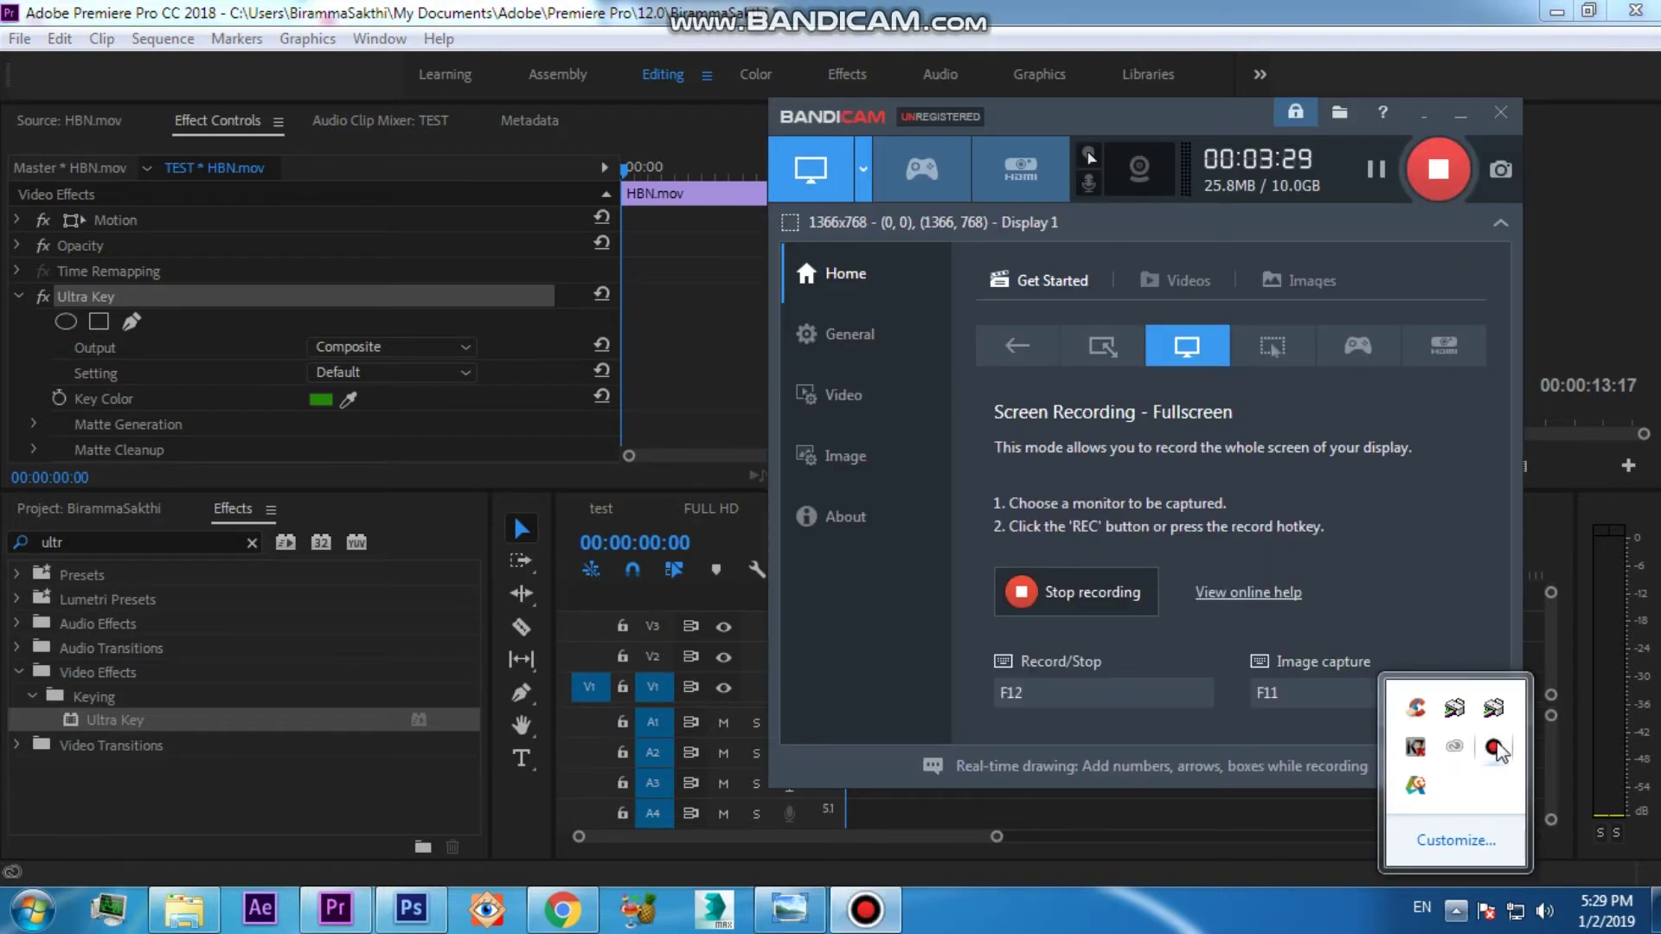